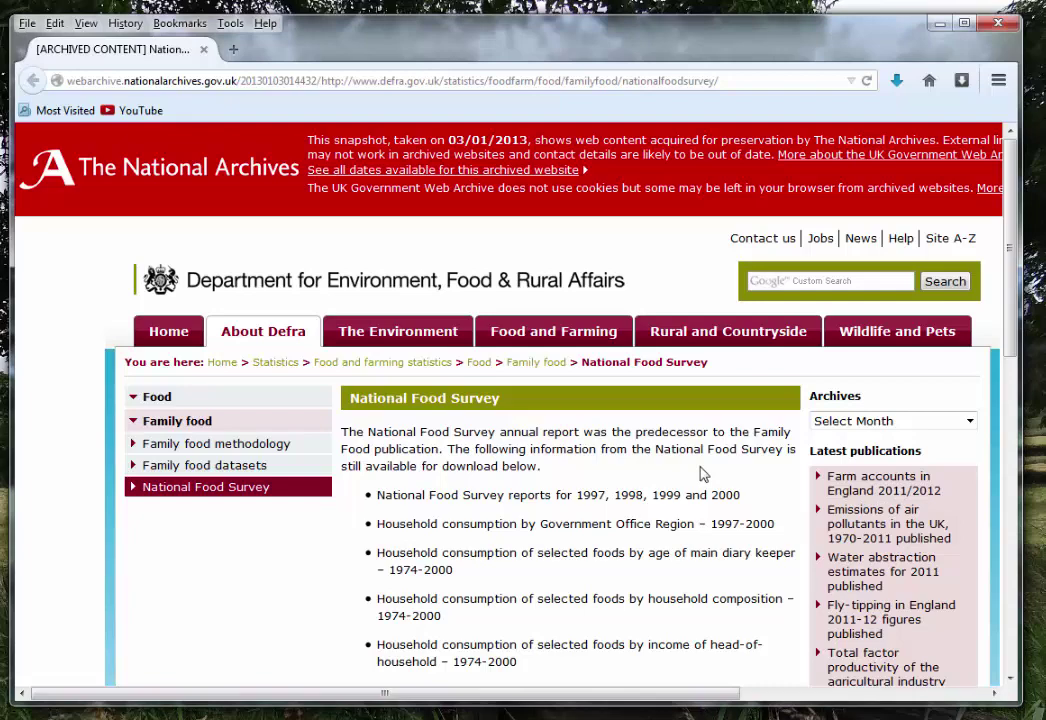
Scroll to the Downloads section and open the 'selected foods from 1942 to 2000' xls file
scroll(704, 473, down, 2)
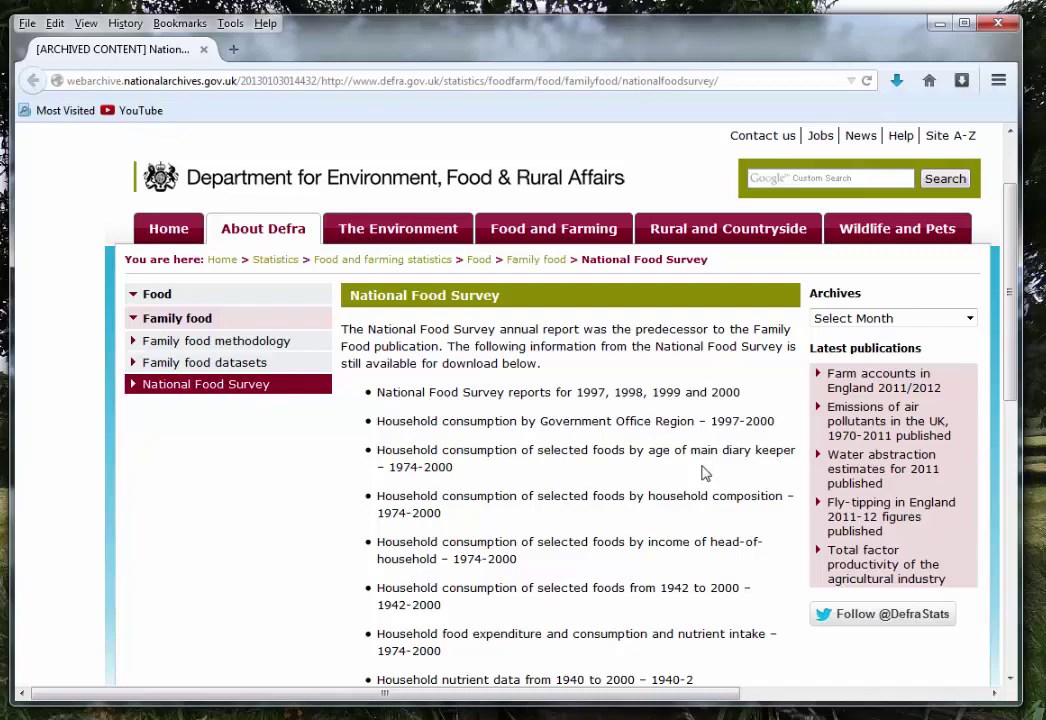
scroll(704, 473, down, 2)
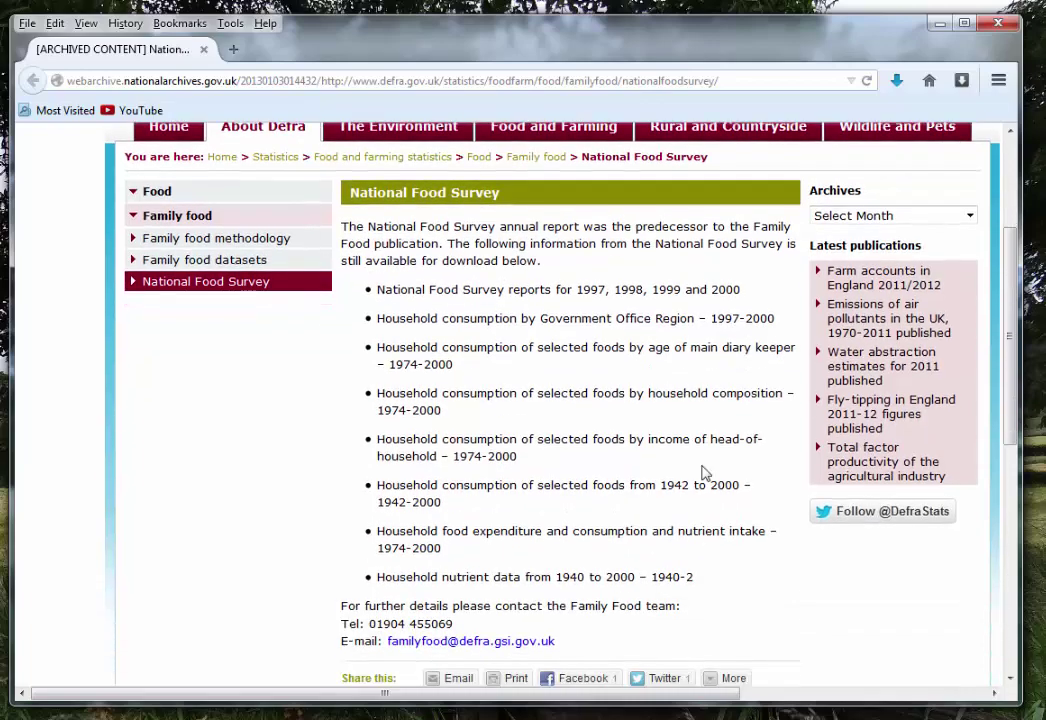
scroll(704, 473, down, 6)
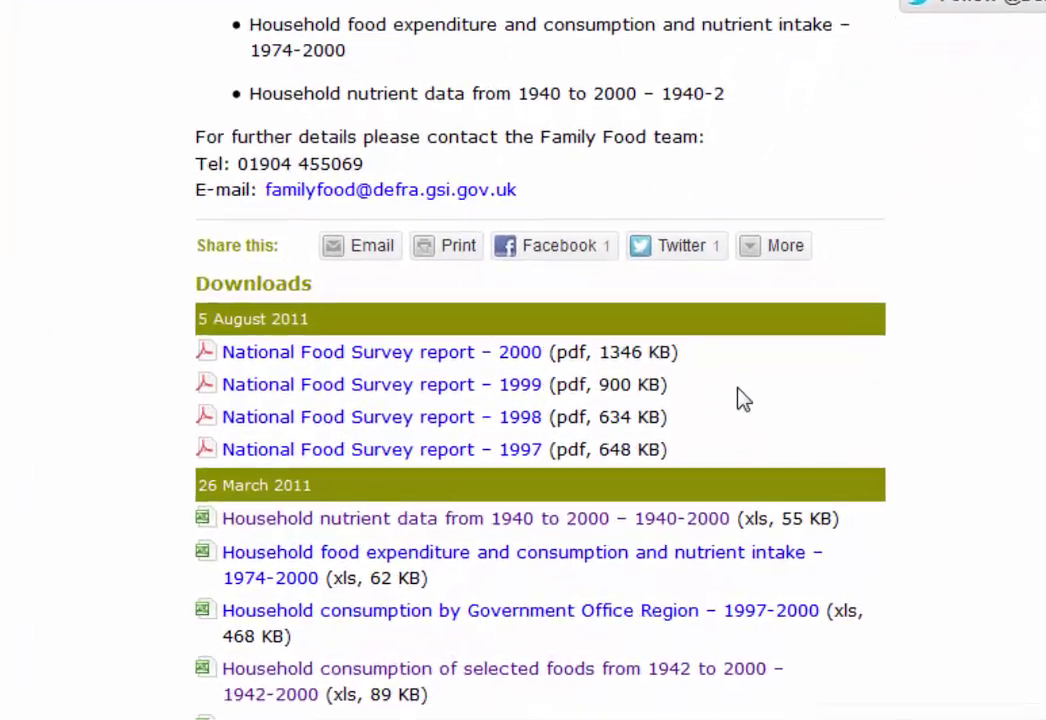
scroll(705, 472, down, 4)
scroll(752, 380, down, 1)
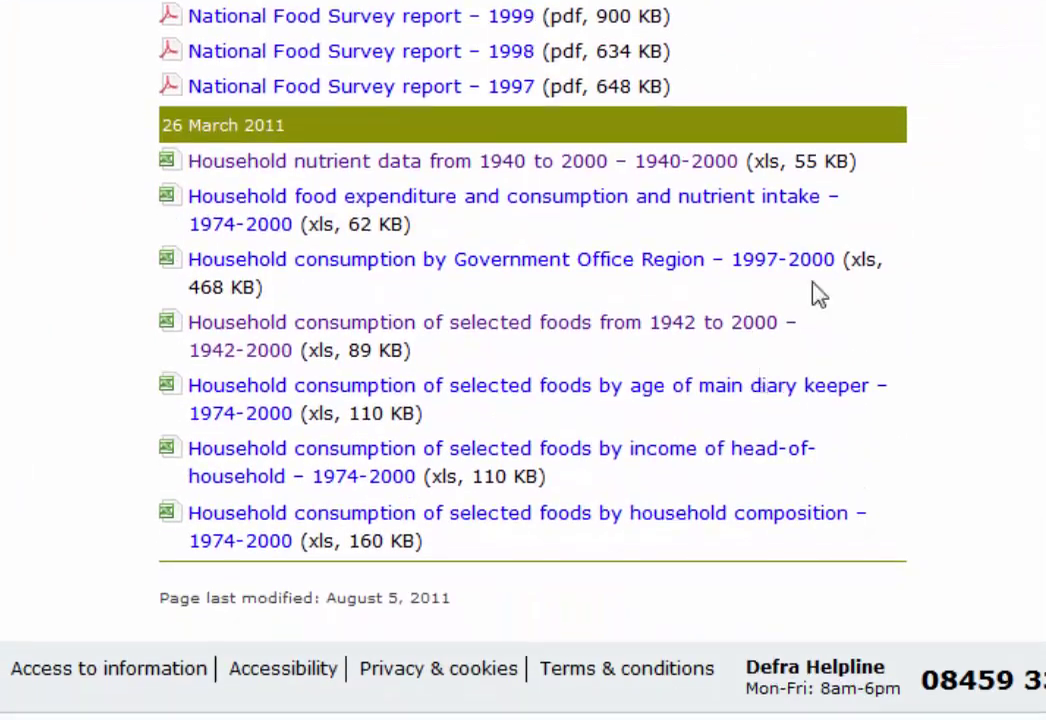
click(649, 330)
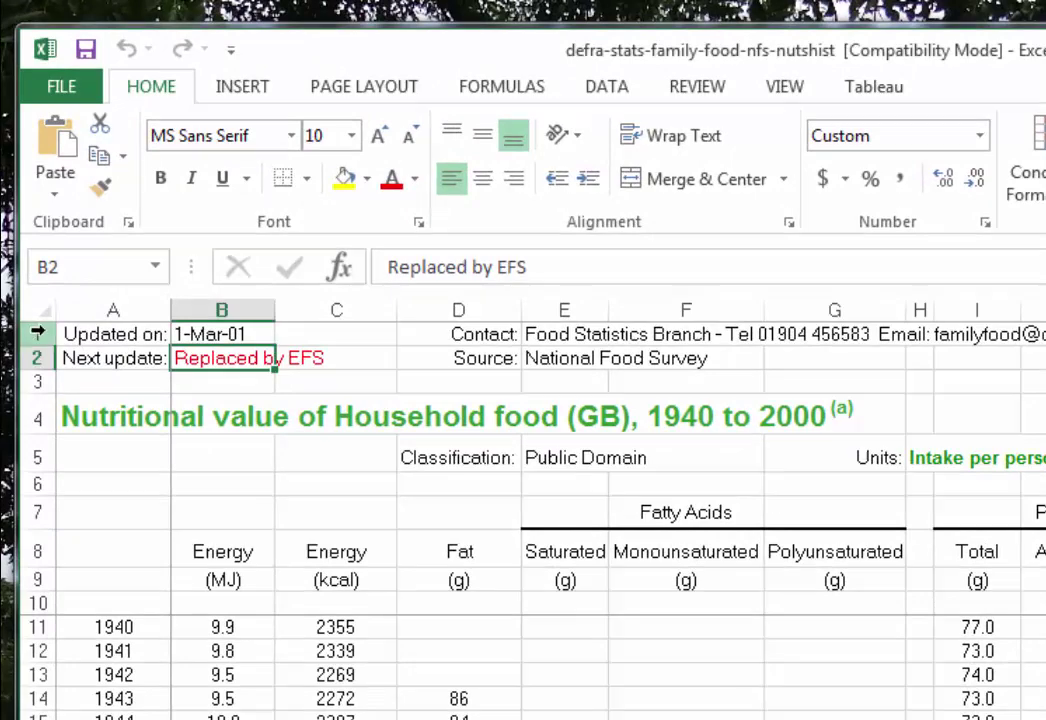
Select rows 1–6 holding the table title and Classification: Public Domain metadata
drag(37, 333, 44, 456)
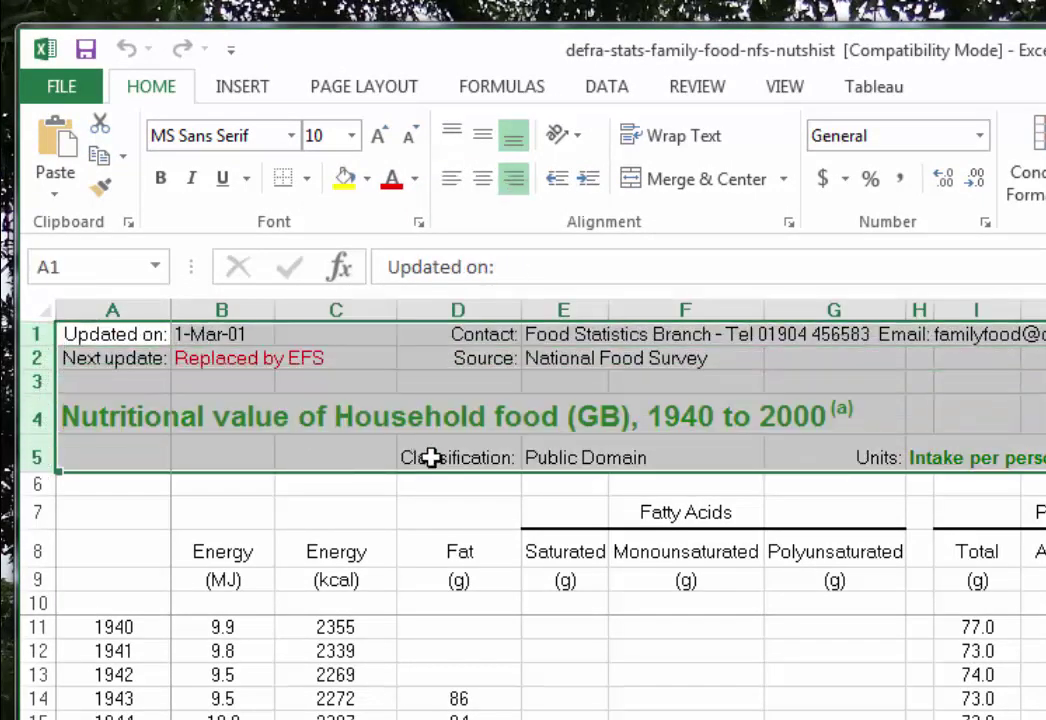
drag(435, 457, 617, 469)
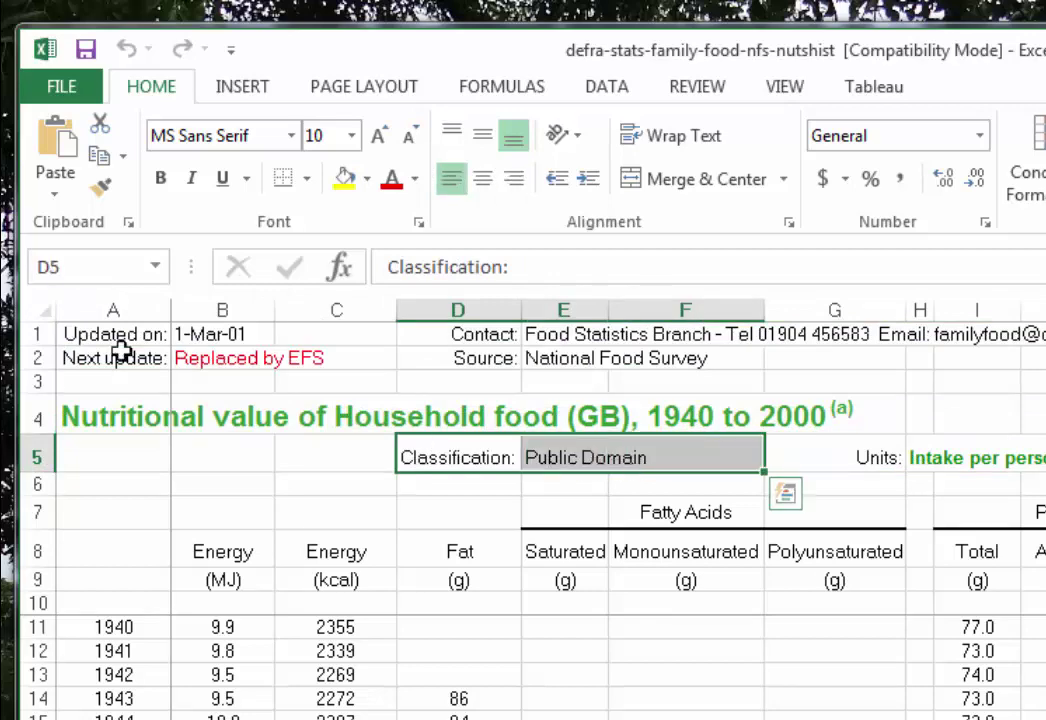
click(42, 334)
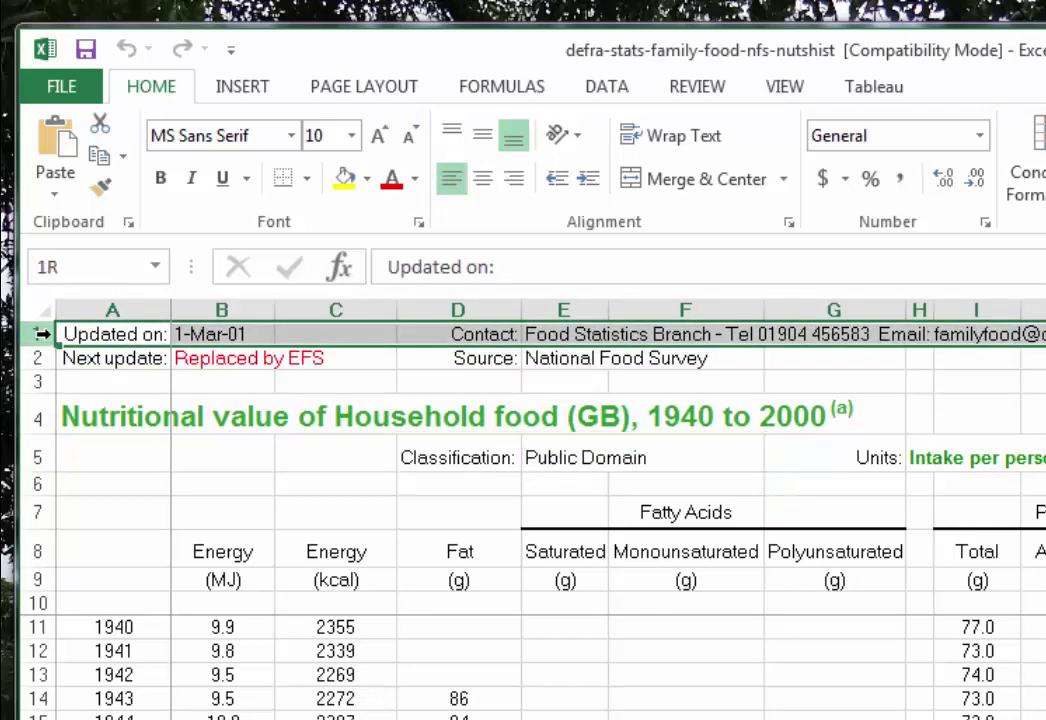
drag(42, 334, 52, 483)
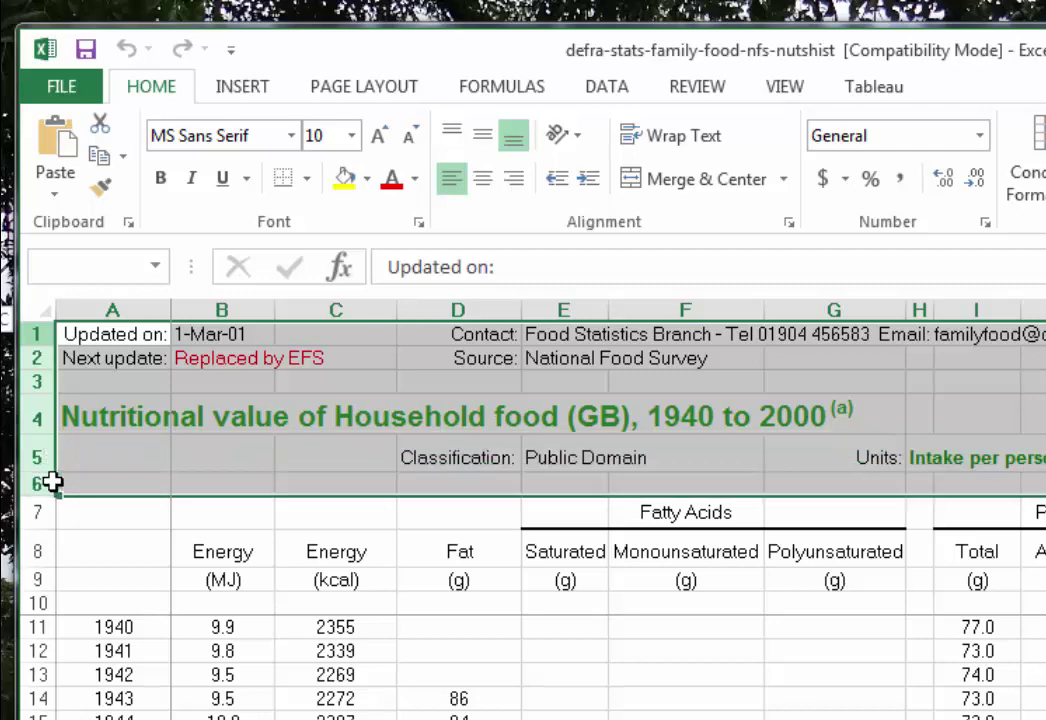
drag(52, 483, 52, 483)
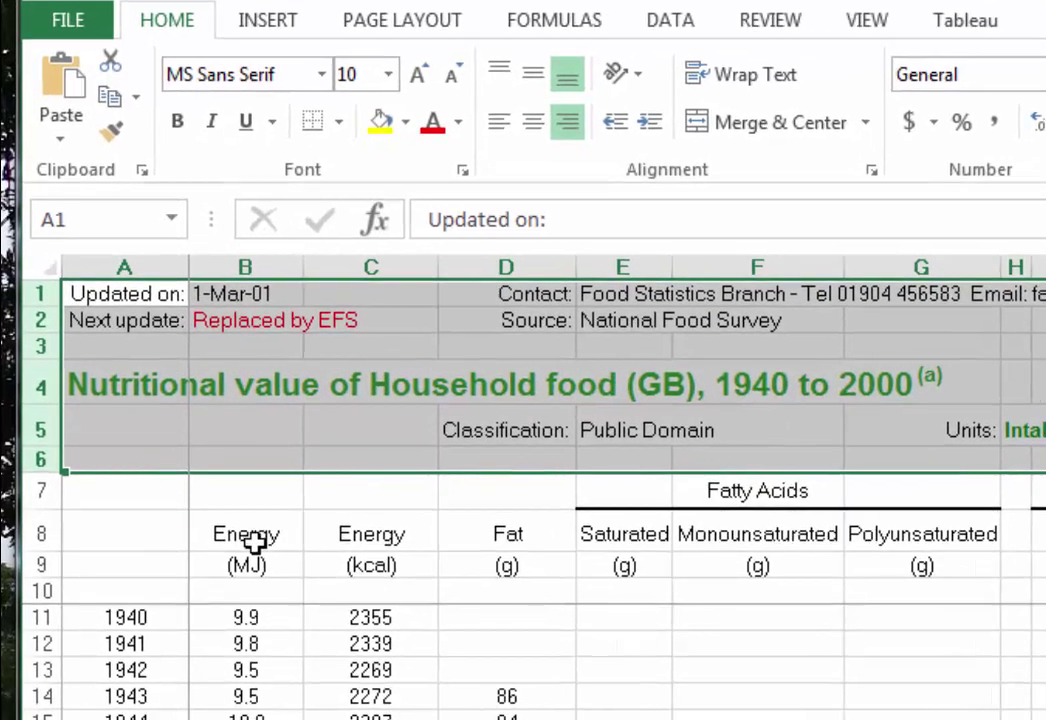
click(230, 552)
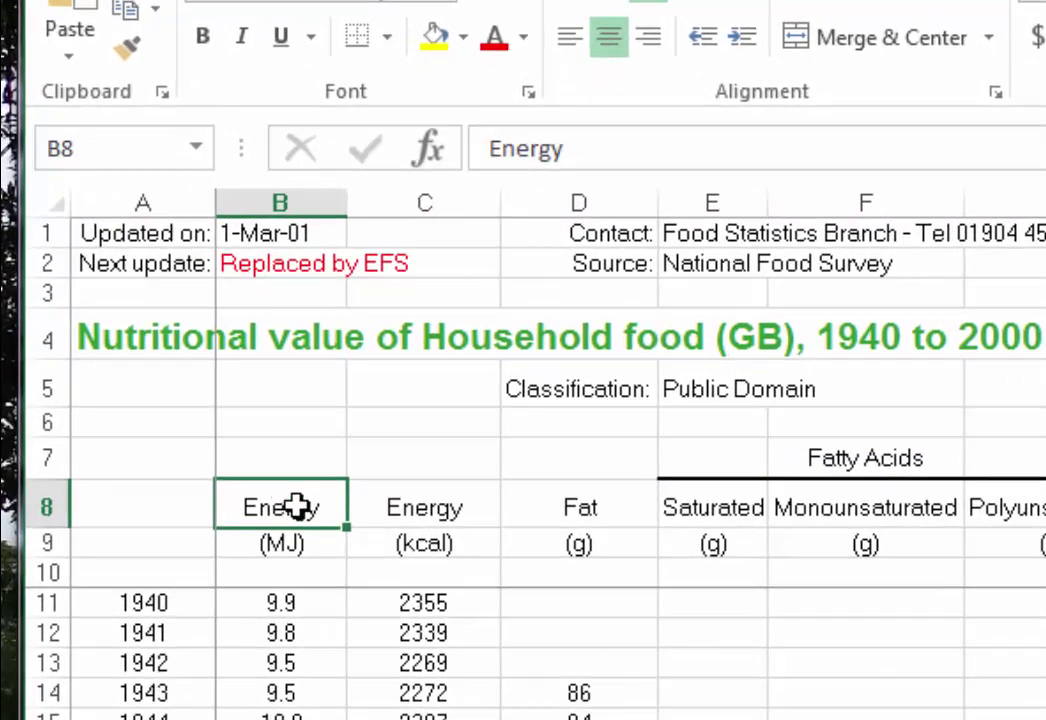
drag(285, 510, 290, 543)
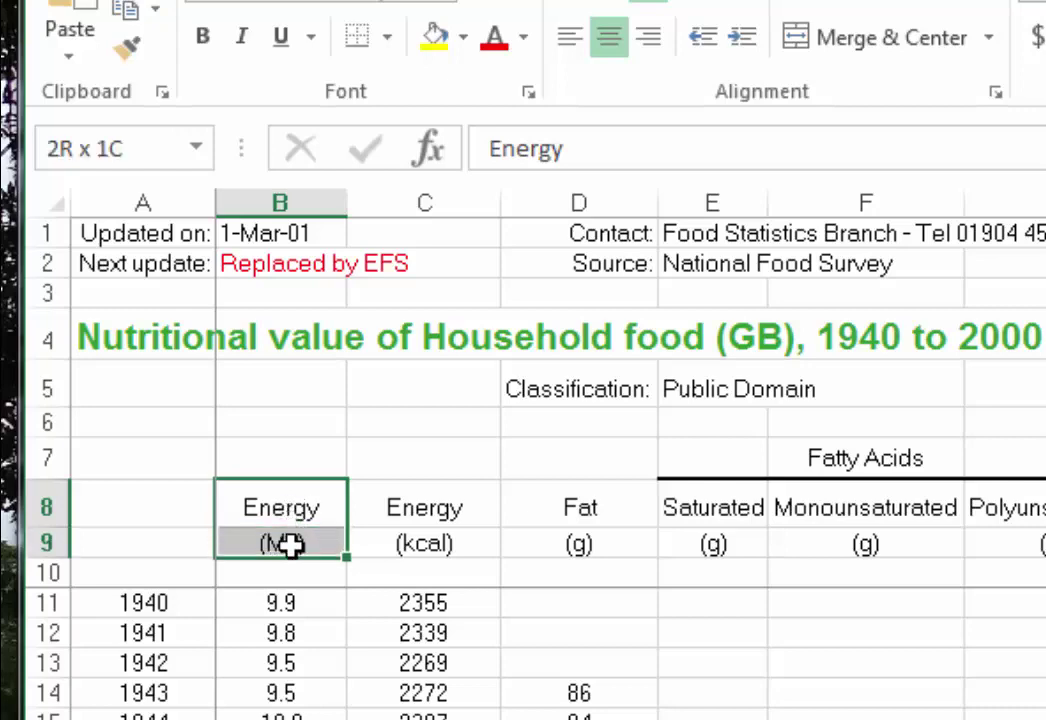
click(299, 497)
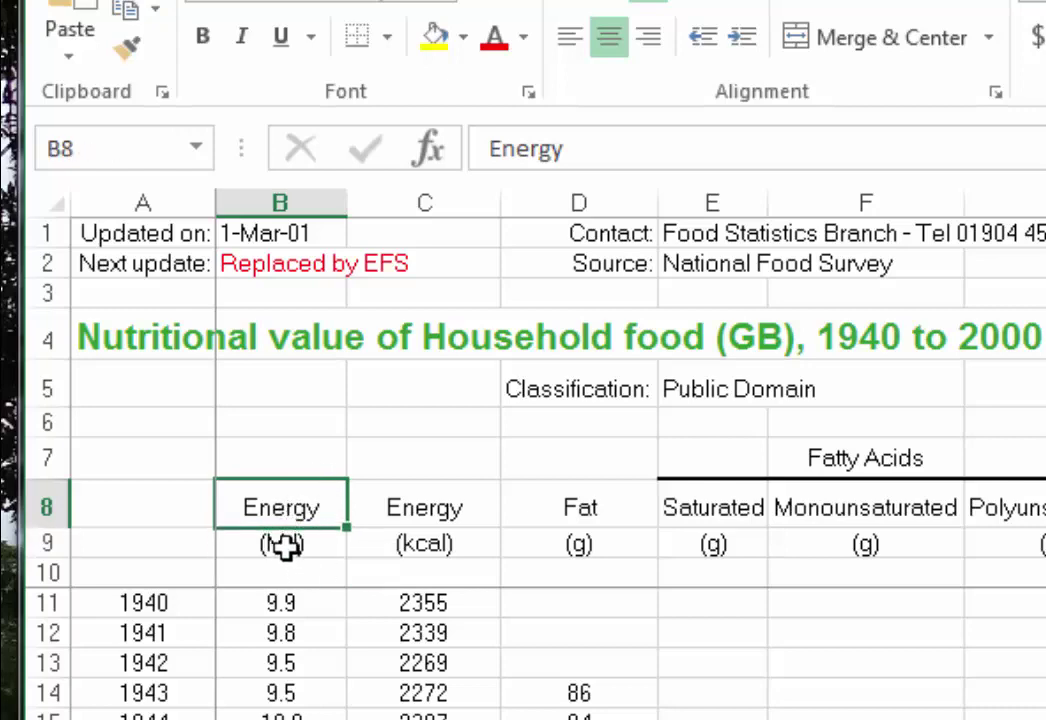
click(285, 545)
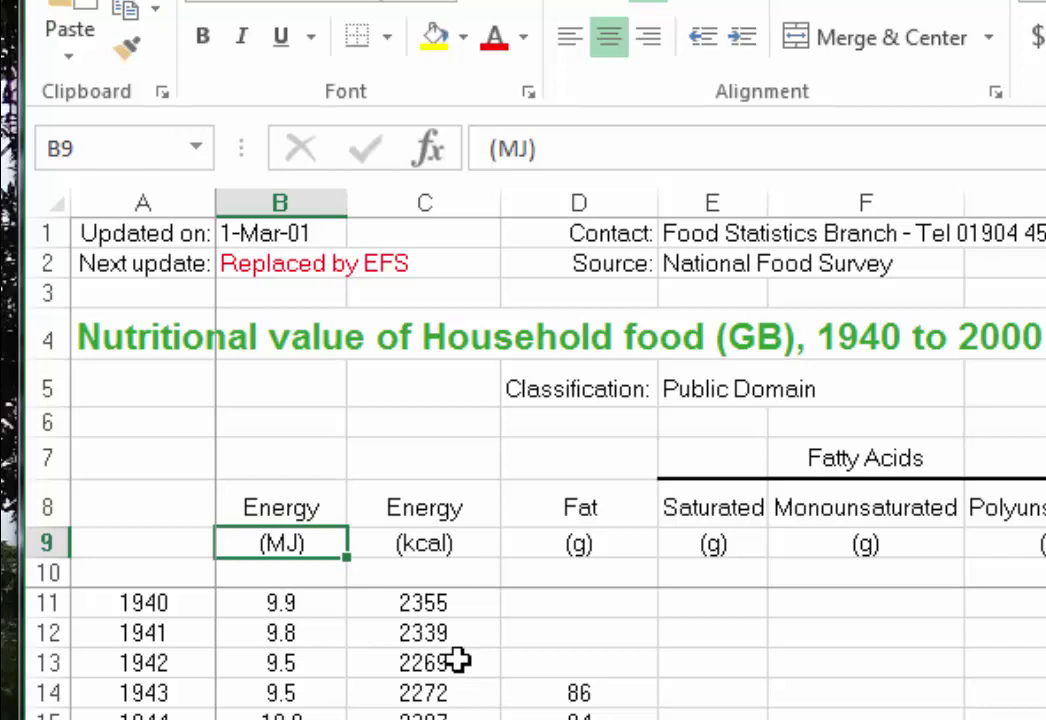
click(285, 512)
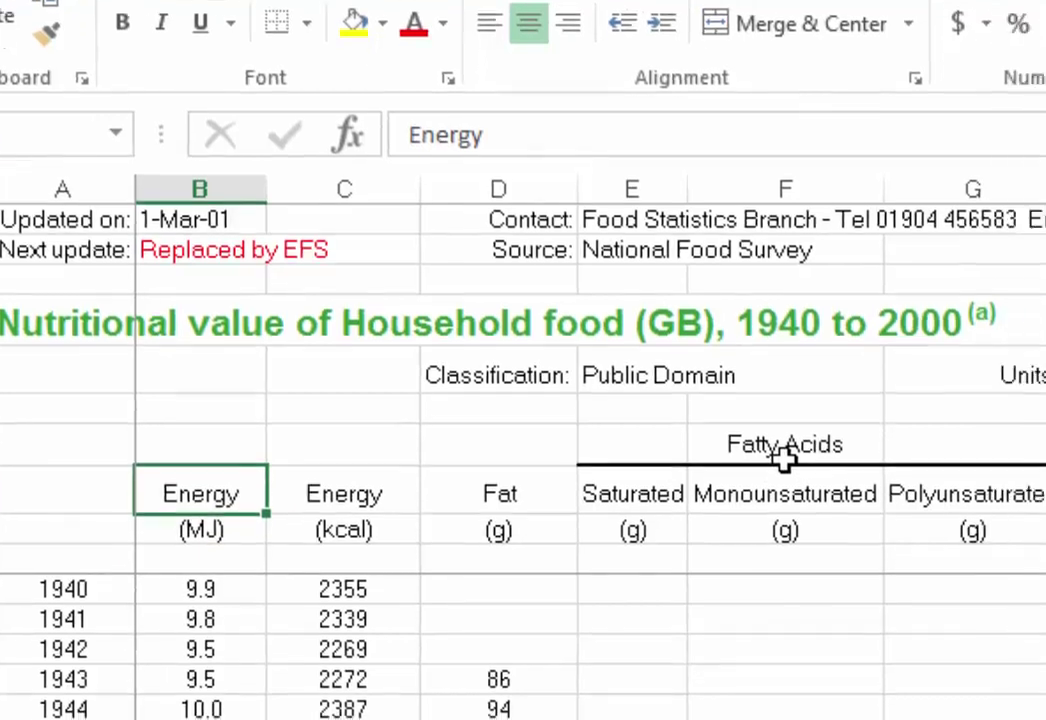
click(862, 458)
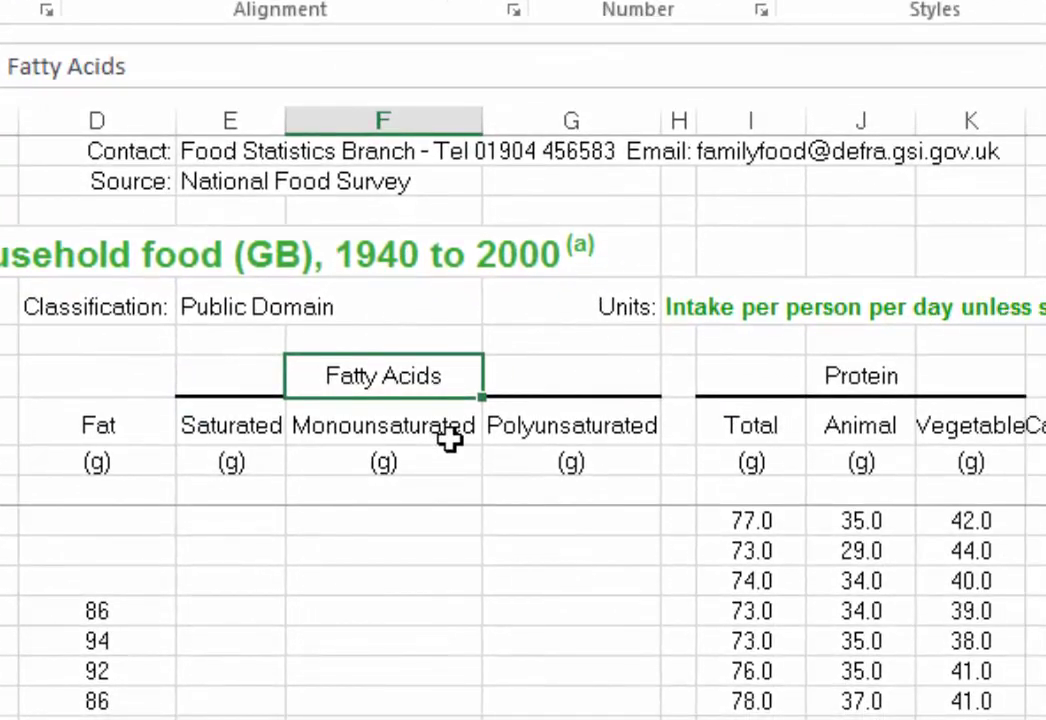
click(230, 425)
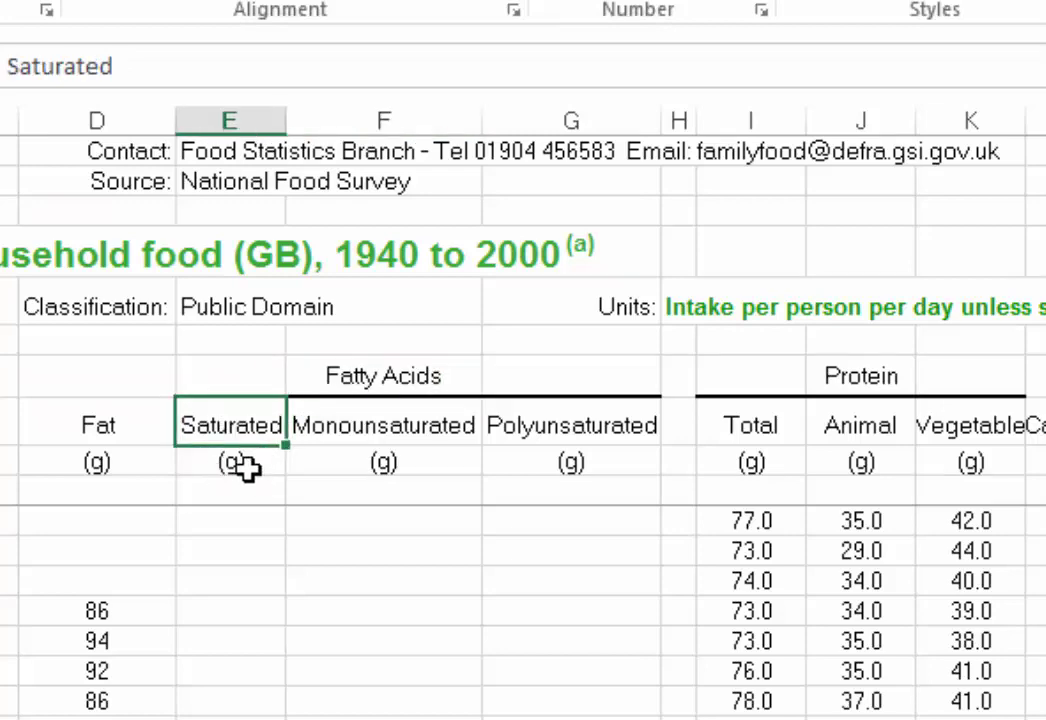
click(246, 465)
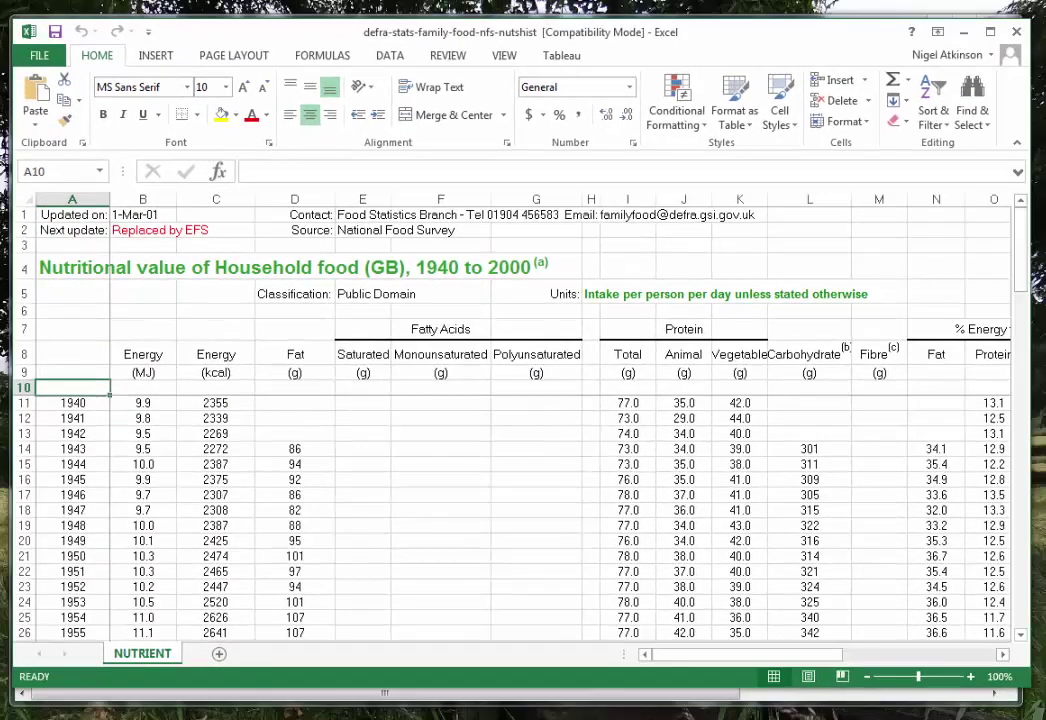
click(267, 716)
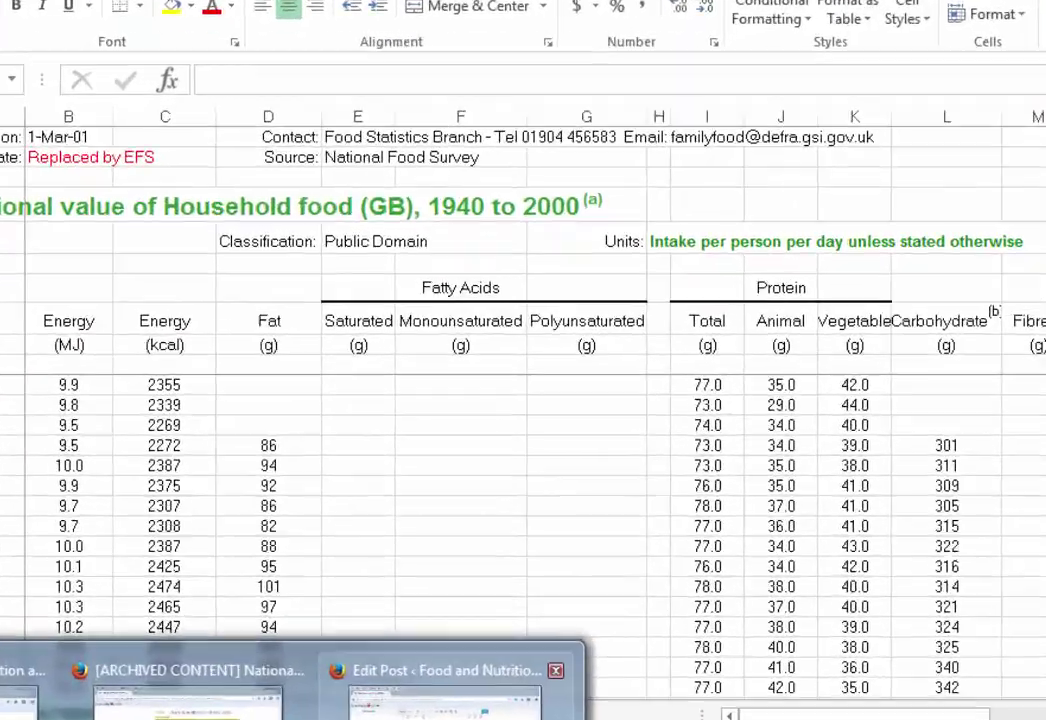
click(430, 660)
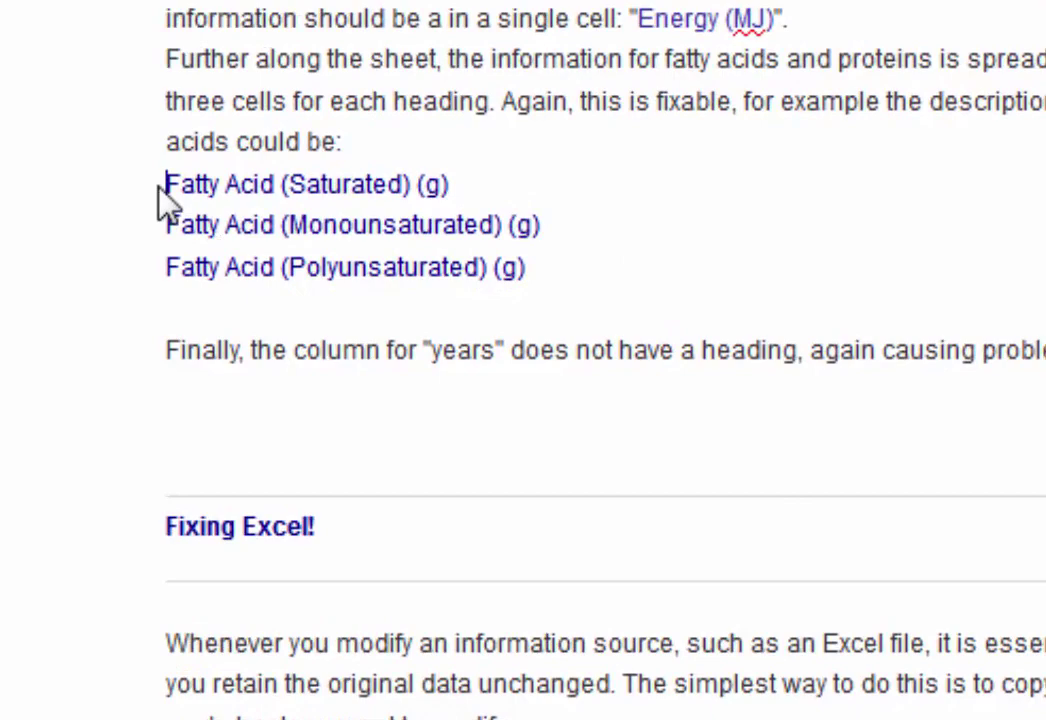
drag(166, 184, 563, 264)
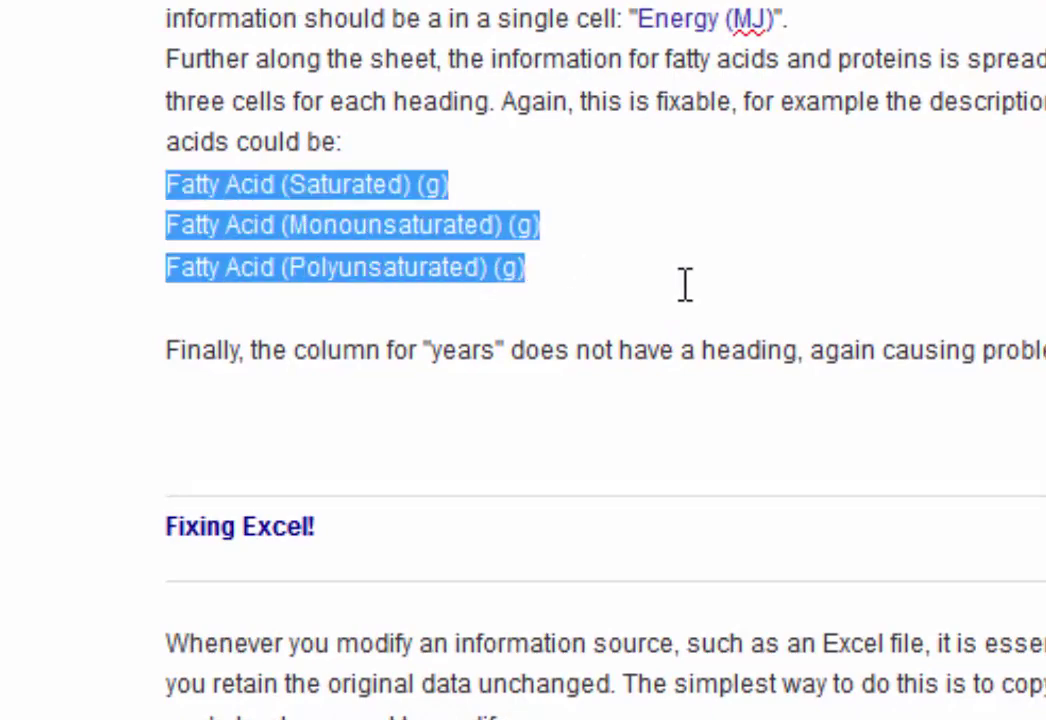
click(747, 265)
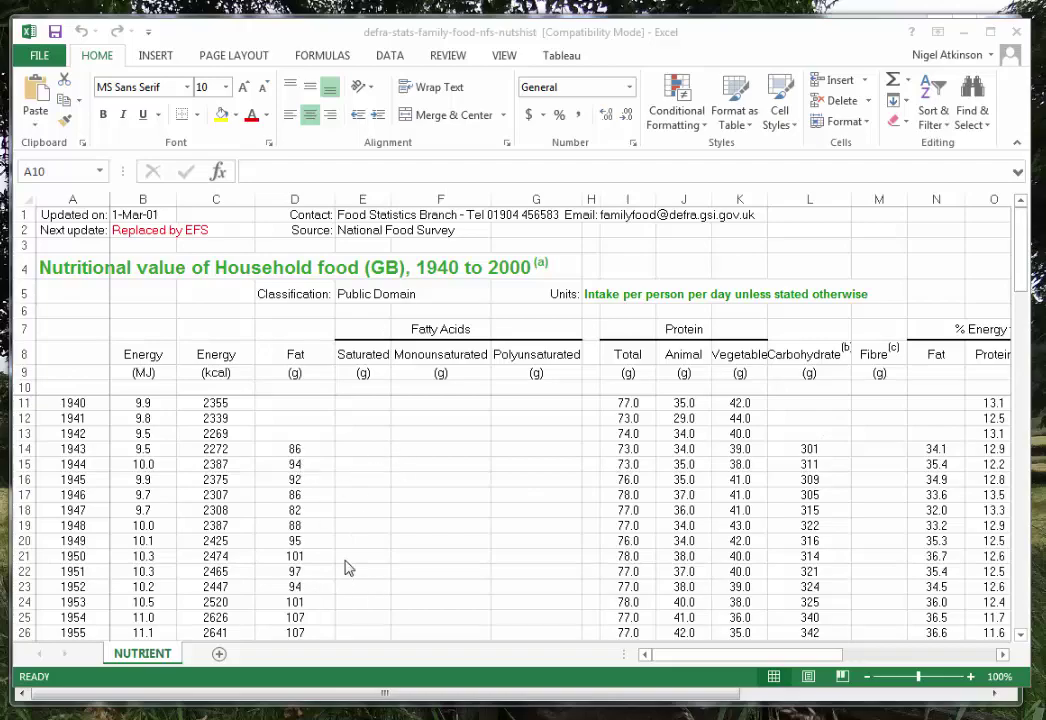
Jump to cell D27 using the Name Box
click(60, 171)
text(D27)
key(Return)
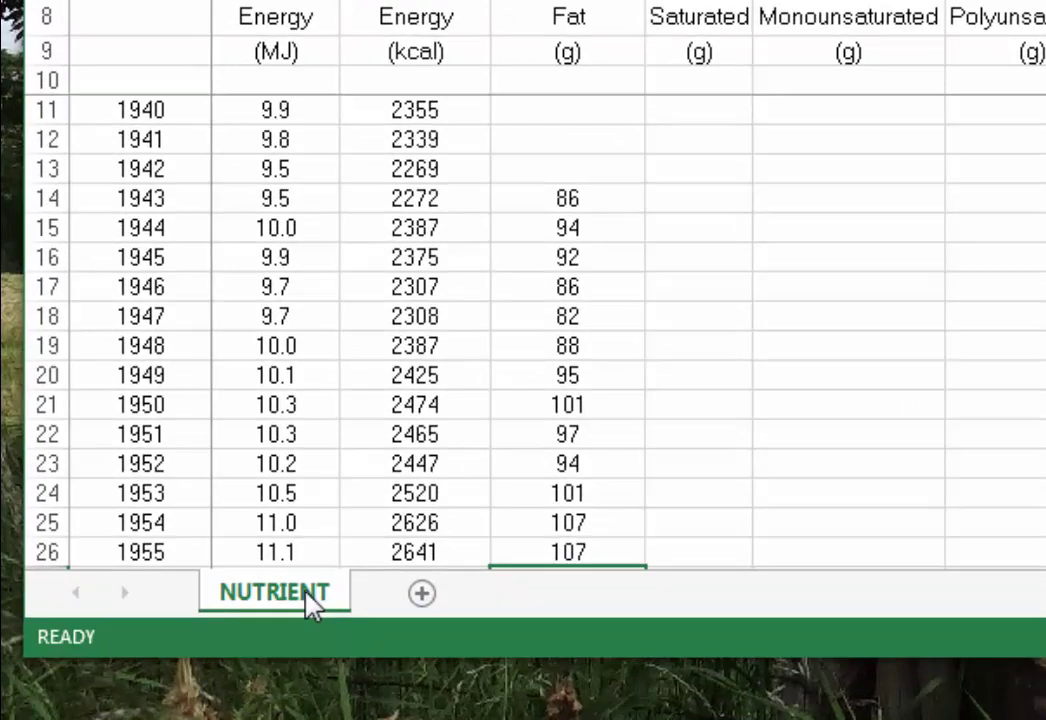
Duplicate the NUTRIENT sheet via Move or Copy with Create a copy ticked
right_click(276, 594)
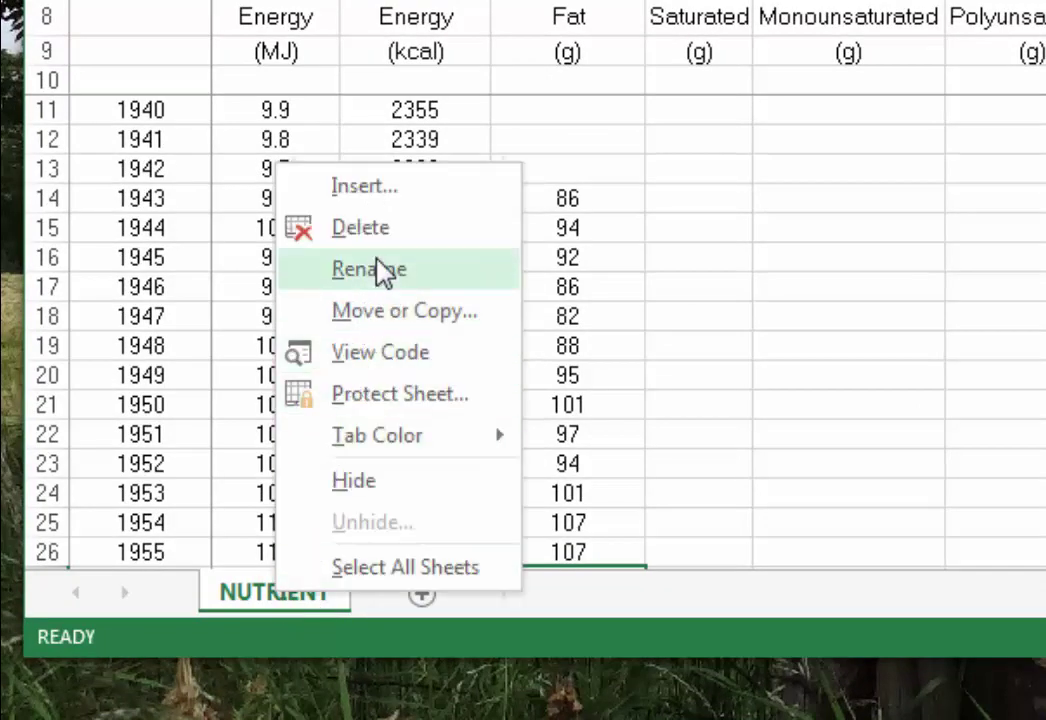
click(466, 318)
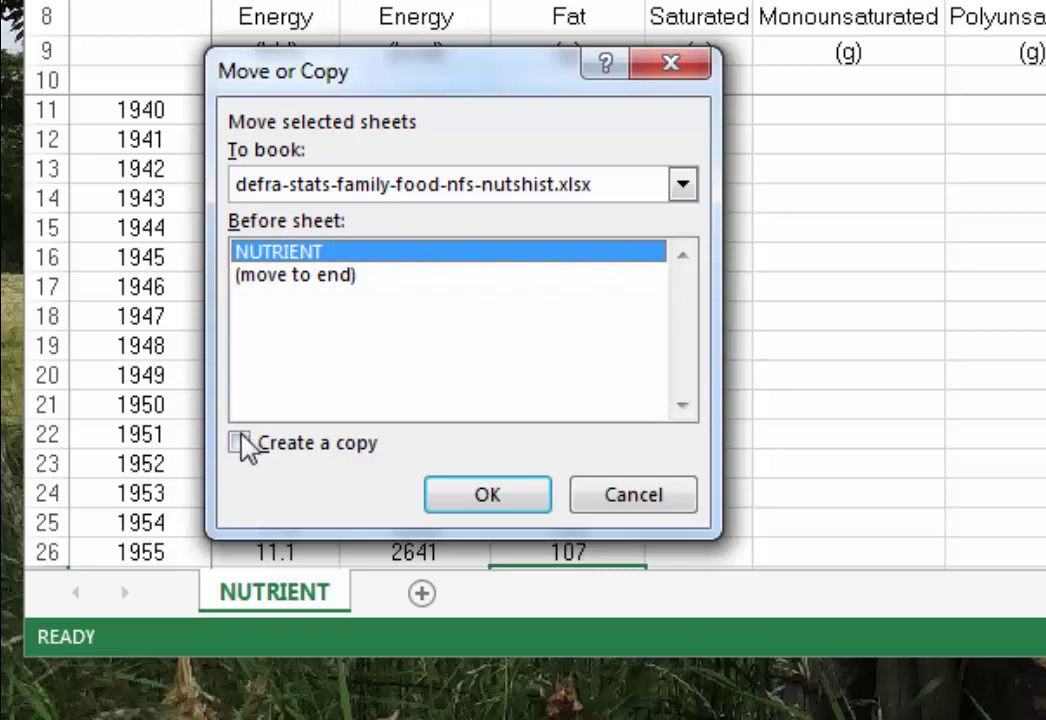
click(242, 444)
click(500, 500)
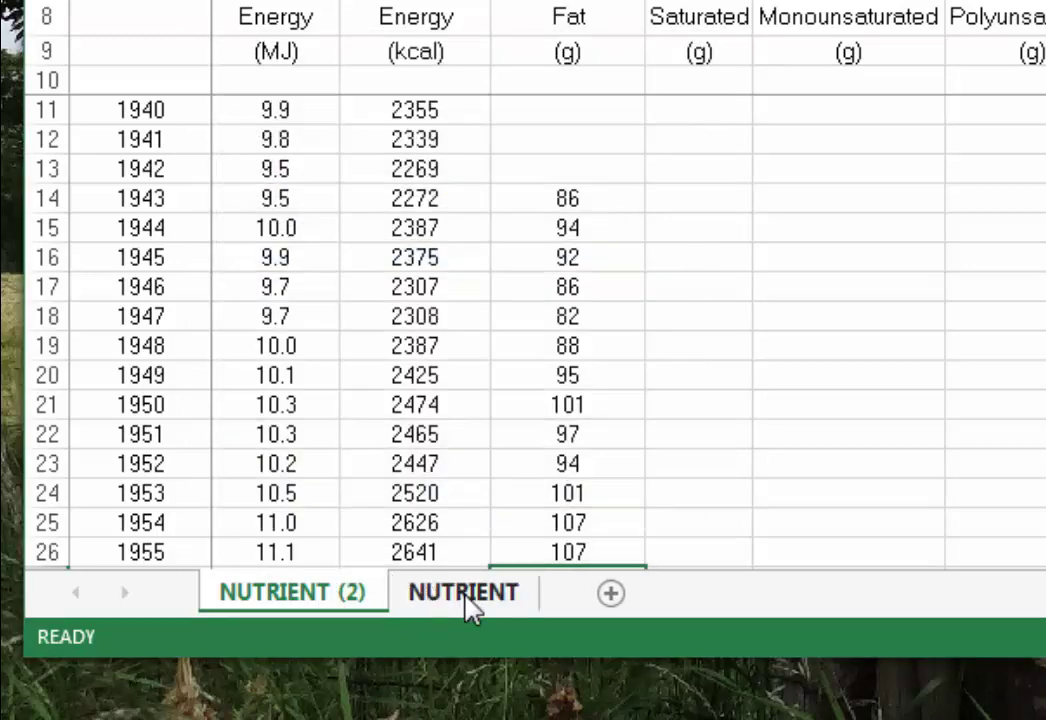
Place NUTRIENT before its copy and rename NUTRIENT (2) to 'Edited'
drag(466, 600, 305, 605)
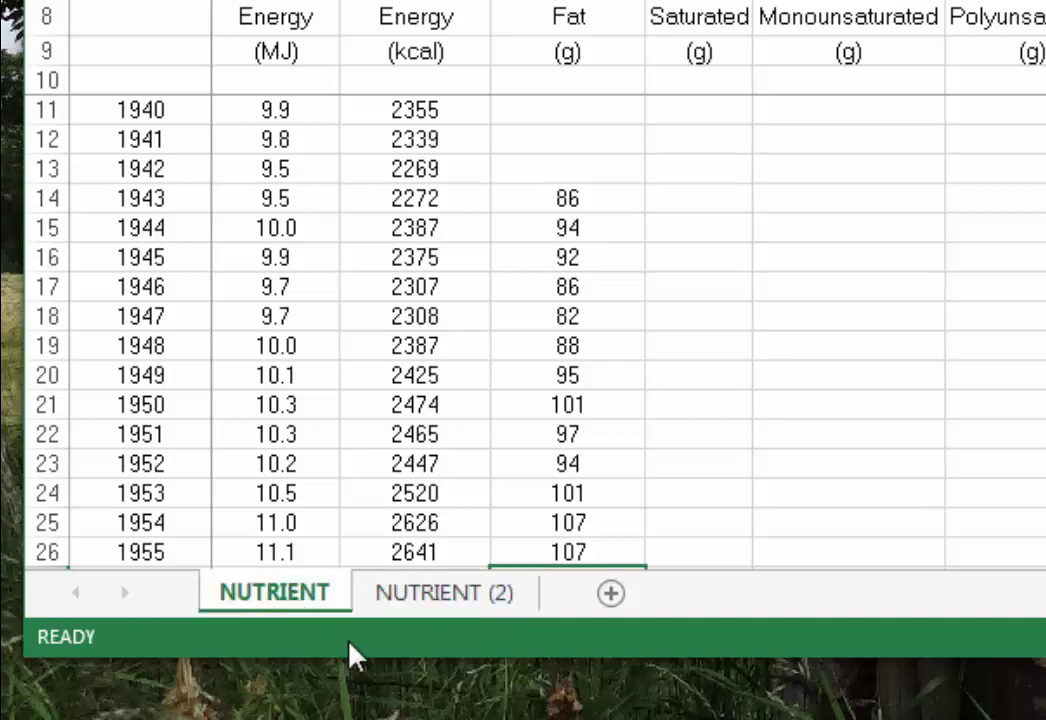
right_click(448, 603)
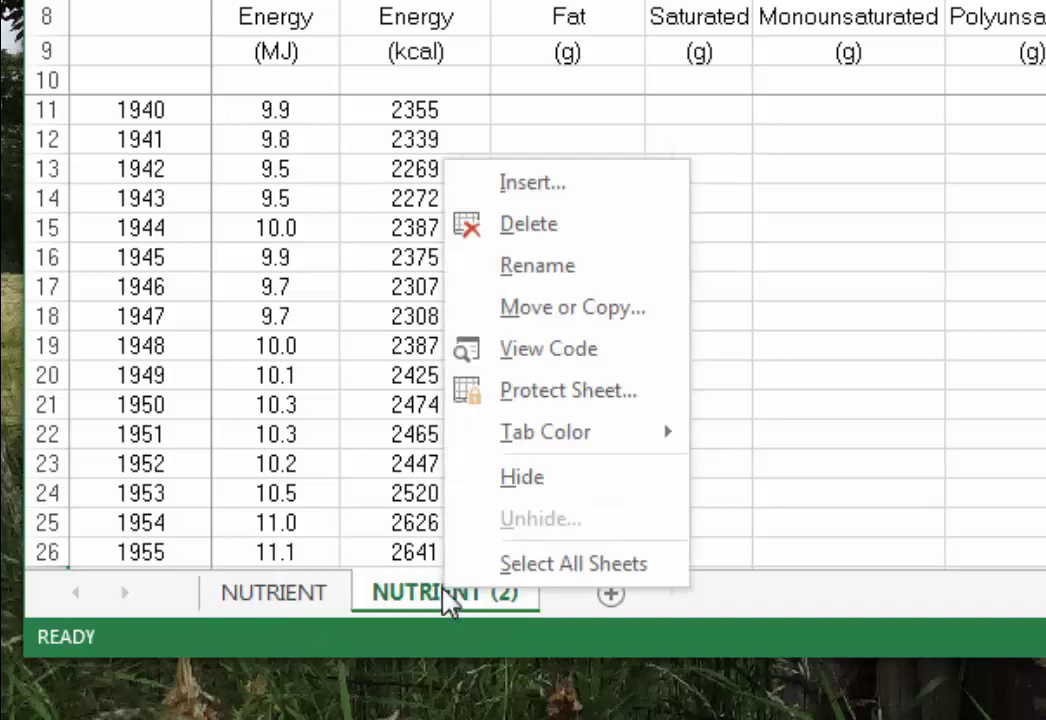
click(560, 266)
text(Edited)
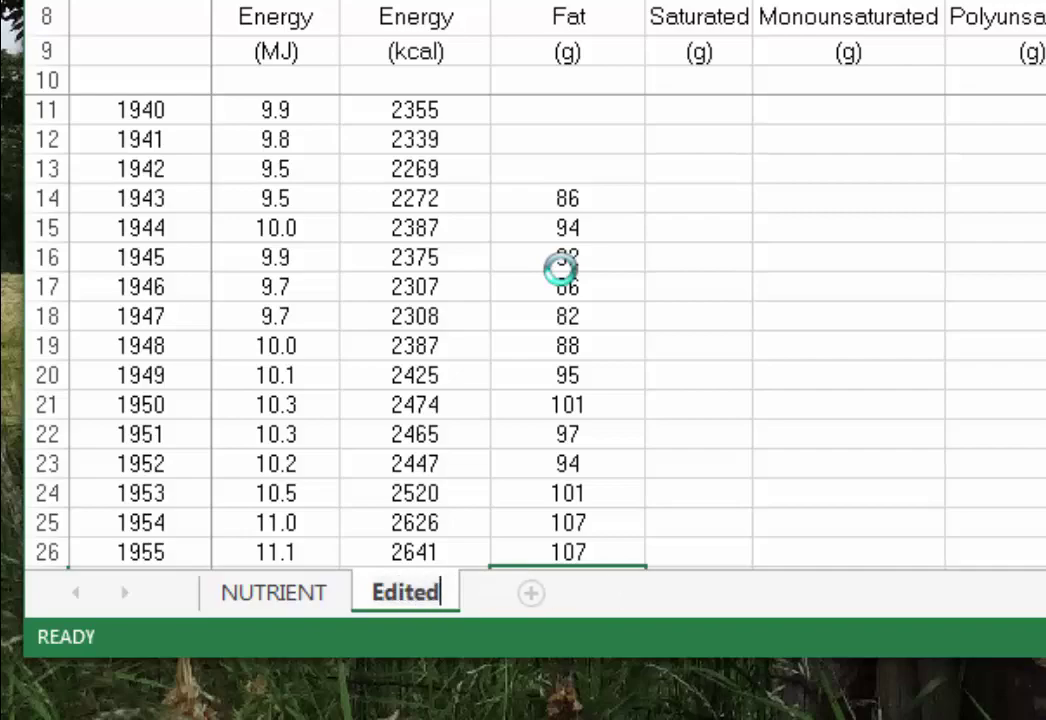
key(Return)
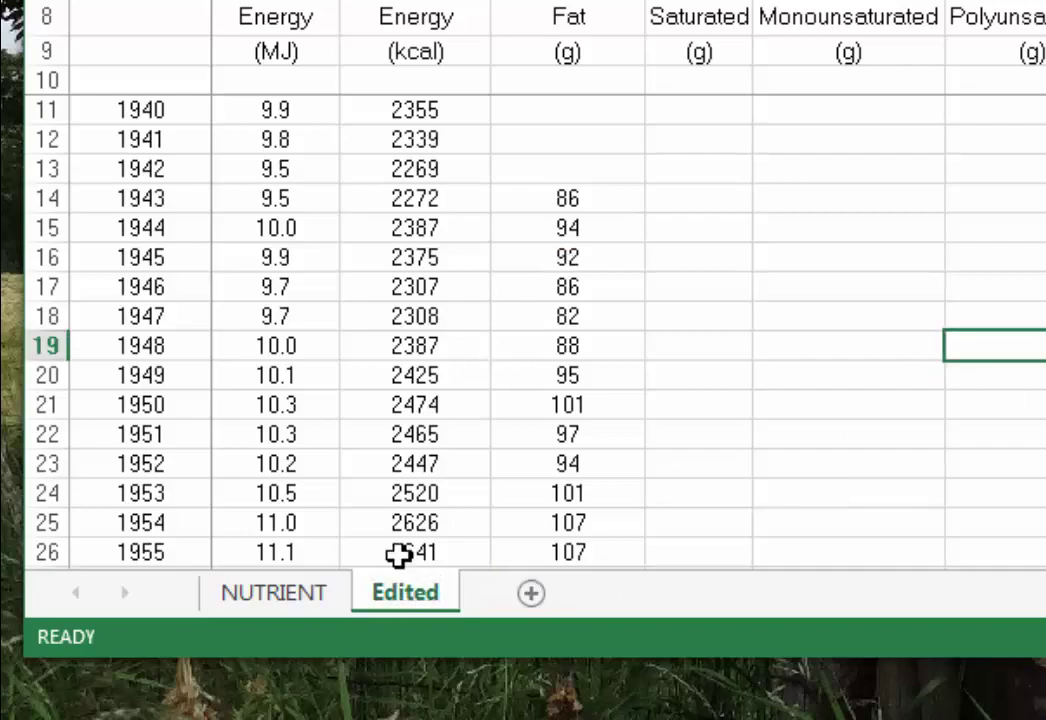
click(273, 592)
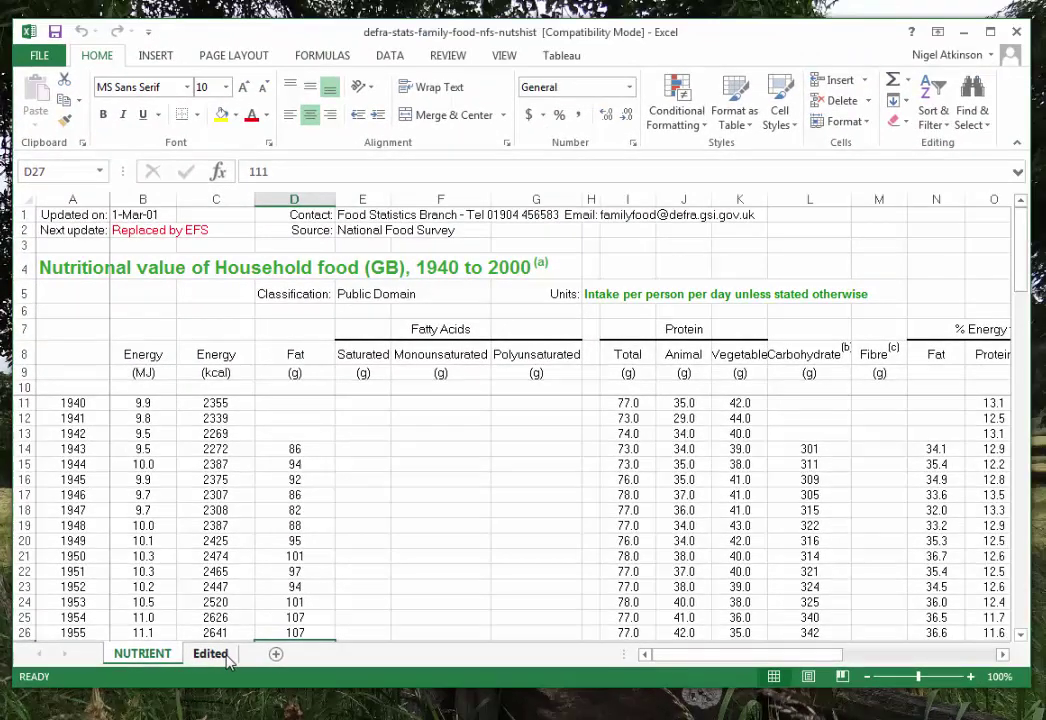
On the Edited sheet, delete rows 1–6 containing the title and source metadata
click(226, 657)
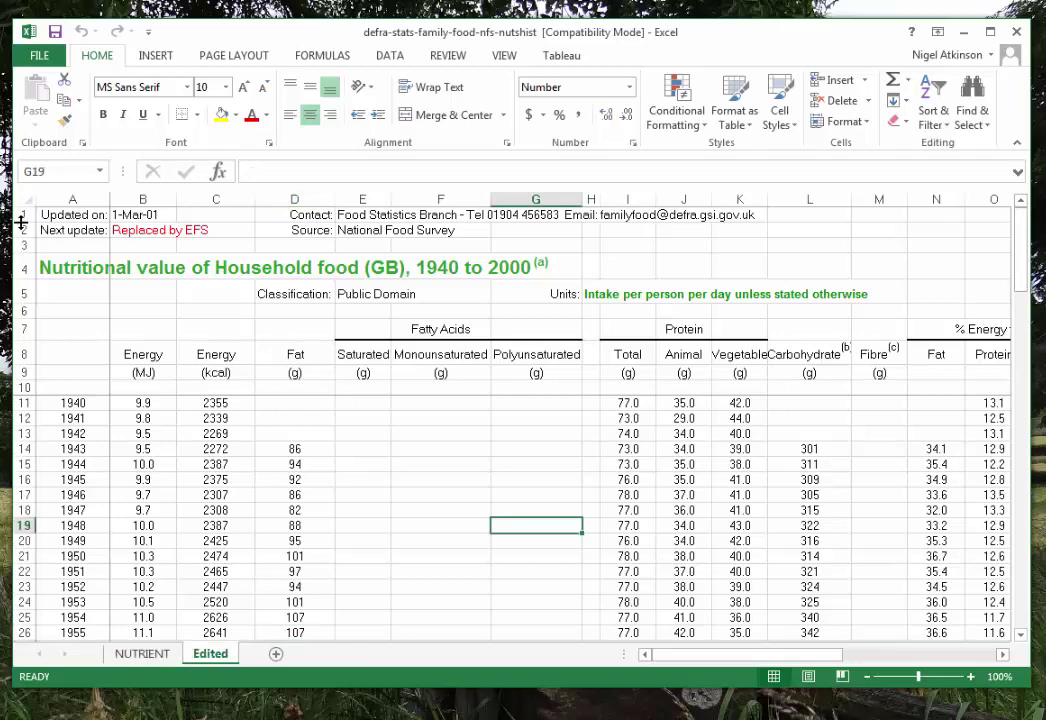
drag(22, 214, 27, 292)
right_click(27, 292)
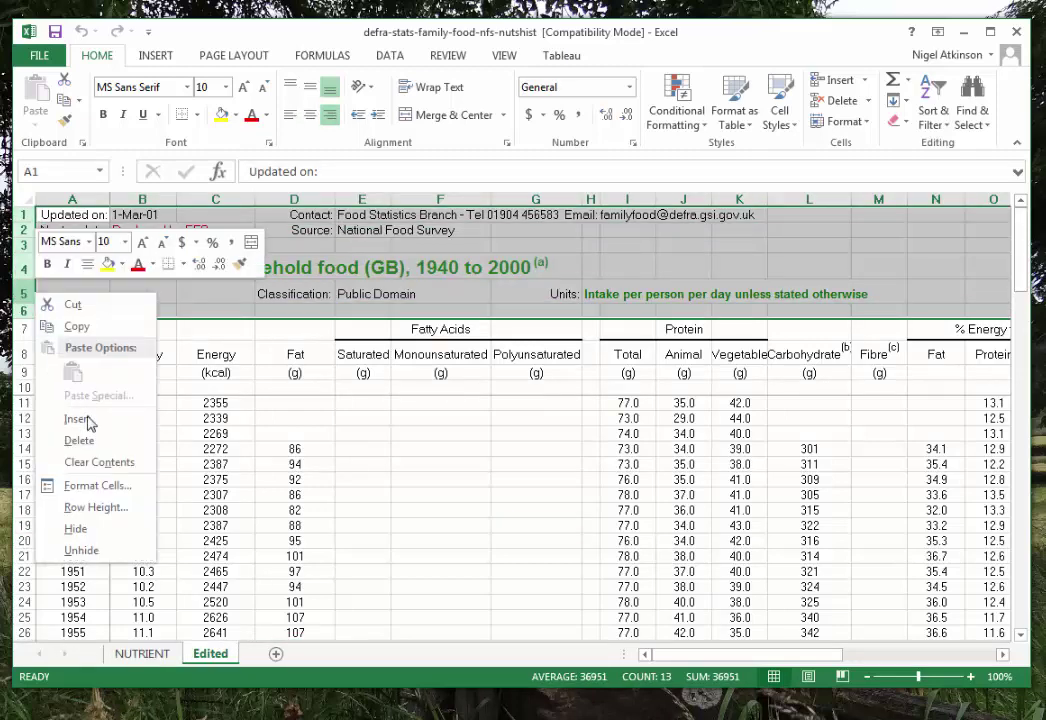
click(116, 444)
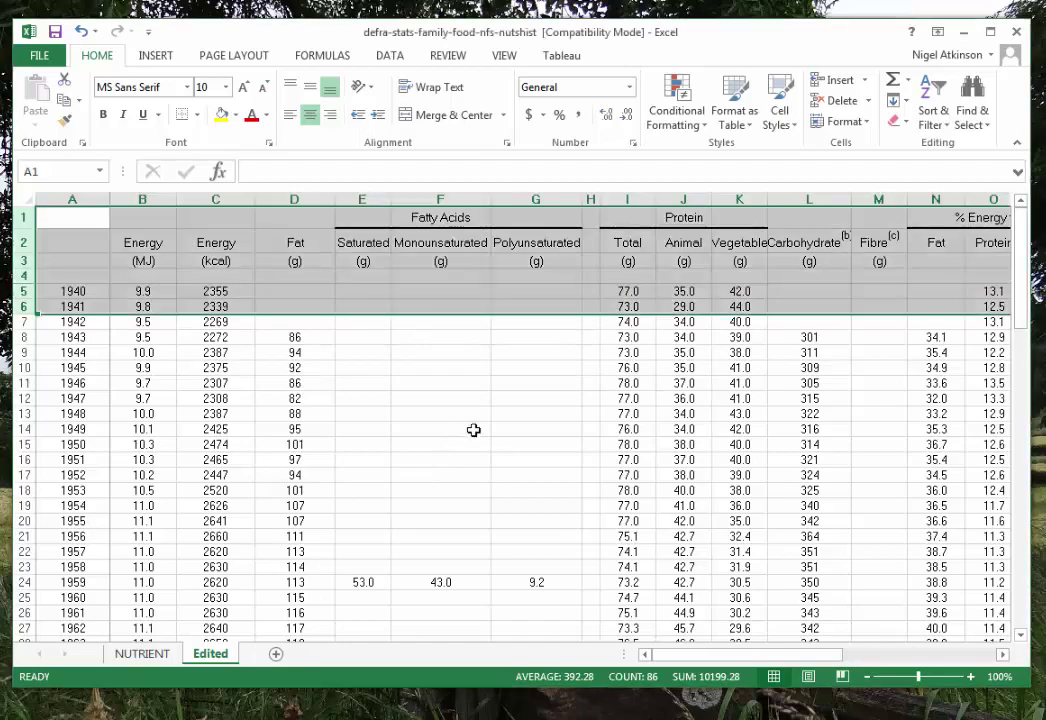
click(228, 386)
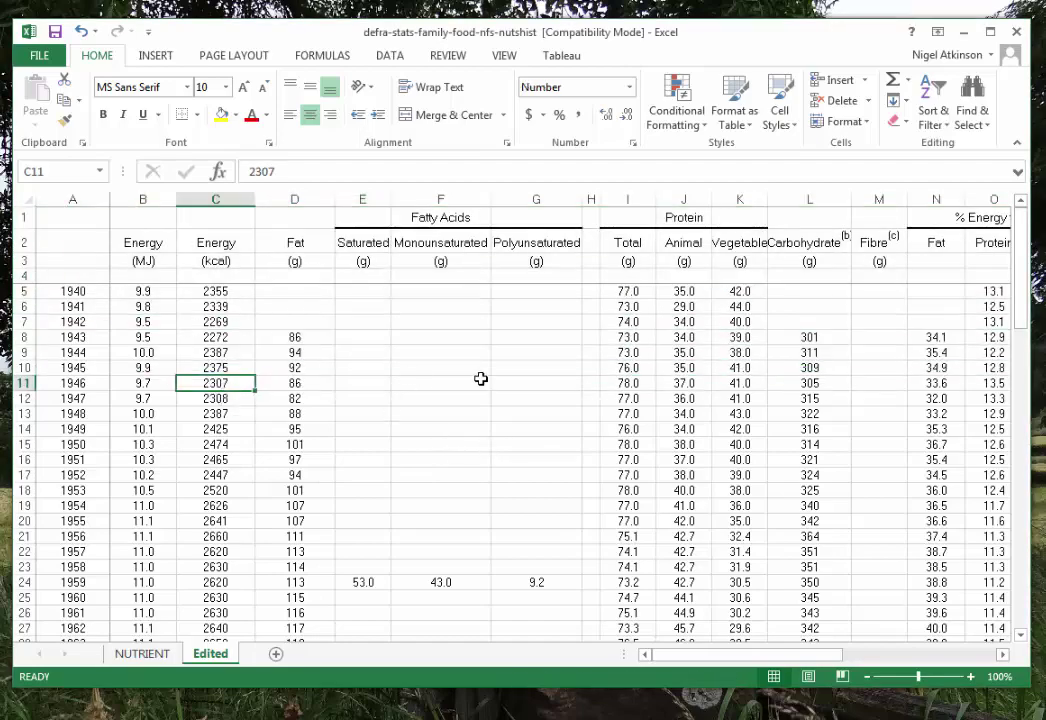
scroll(242, 381, down, 8)
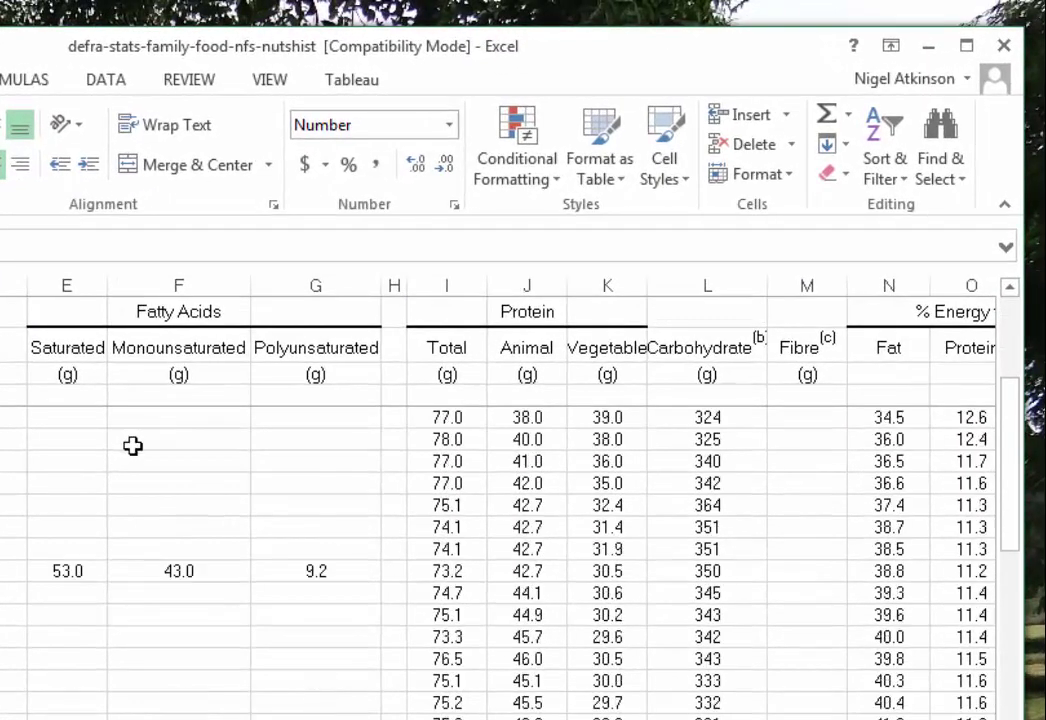
scroll(134, 449, down, 1)
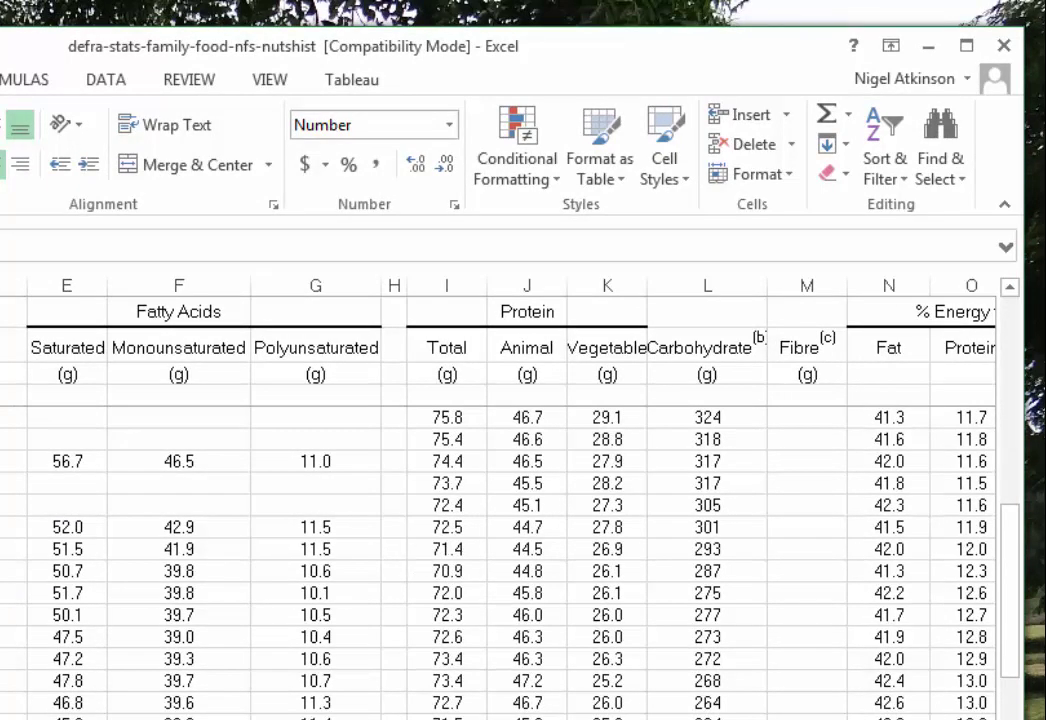
scroll(222, 330, right, 2)
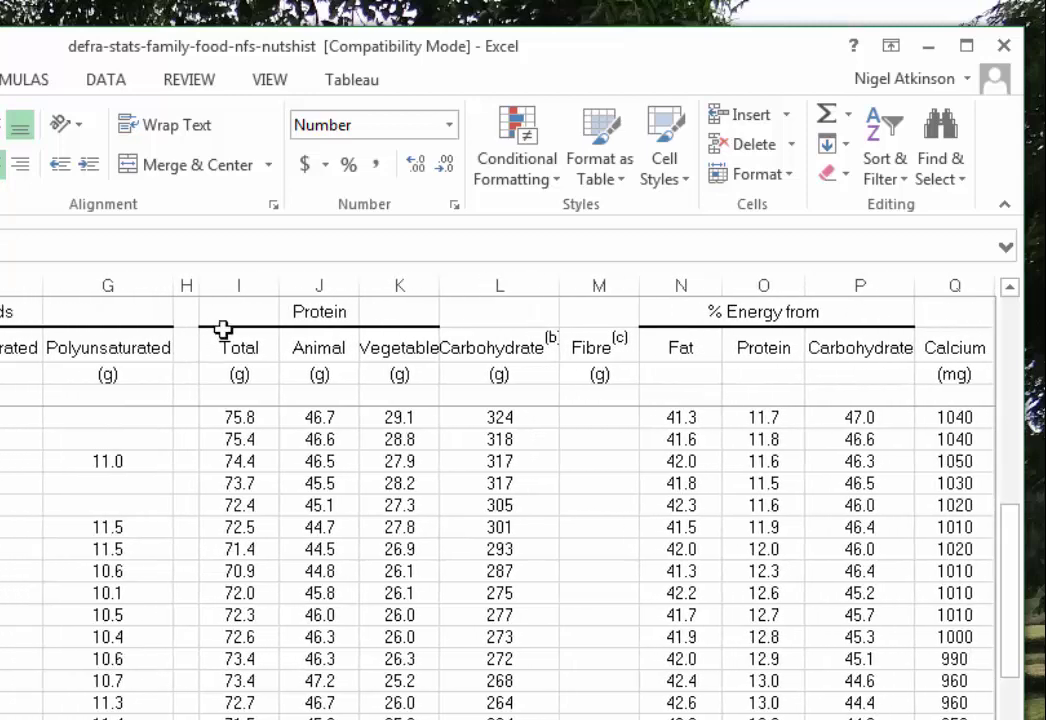
click(222, 326)
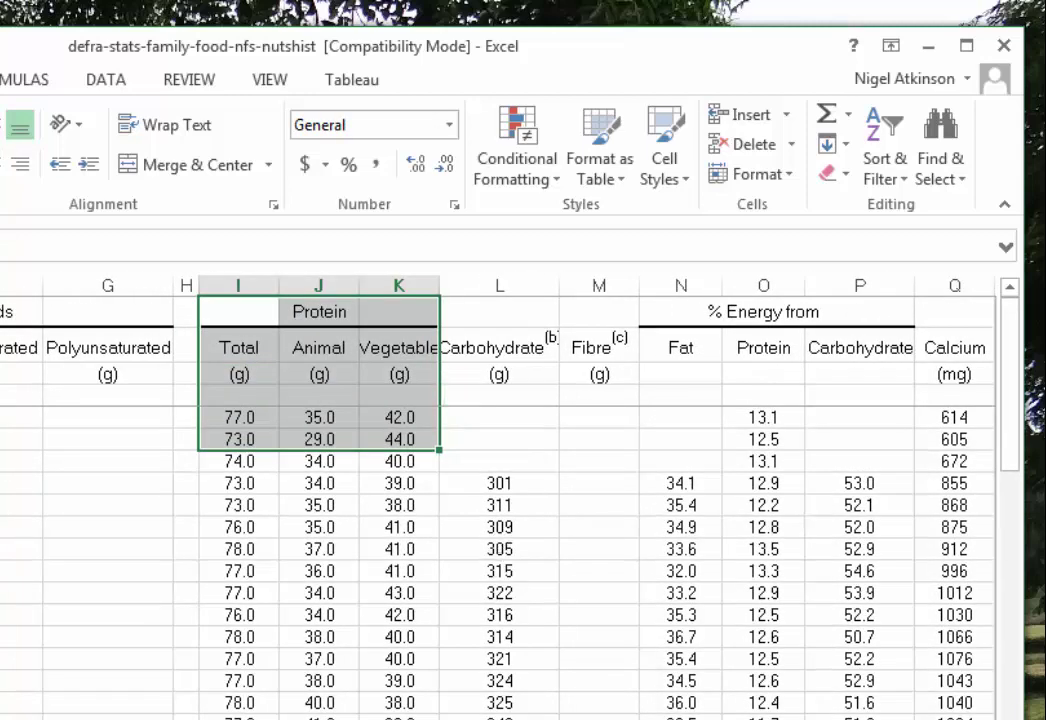
scroll(500, 500, right, 5)
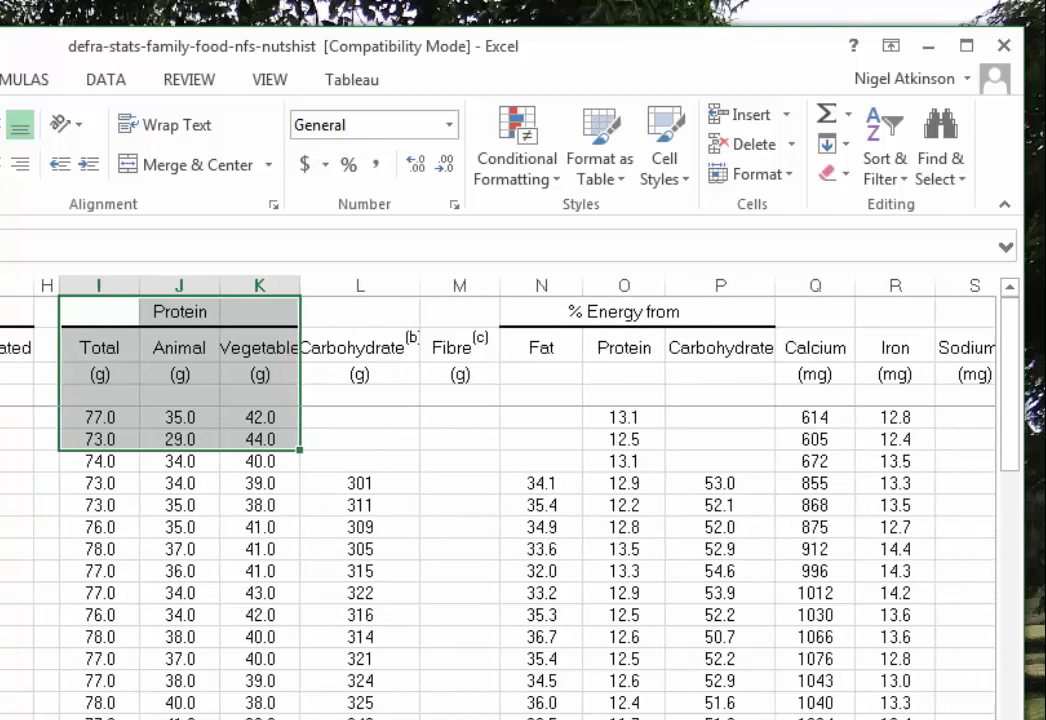
scroll(407, 407, right, 5)
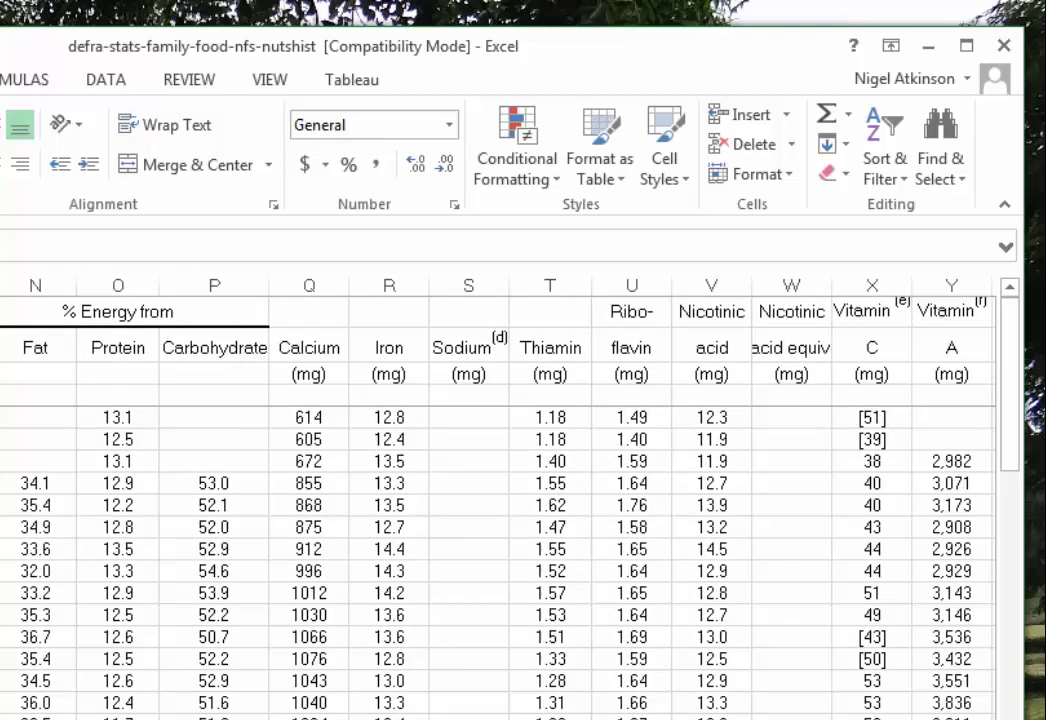
scroll(407, 407, left, 6)
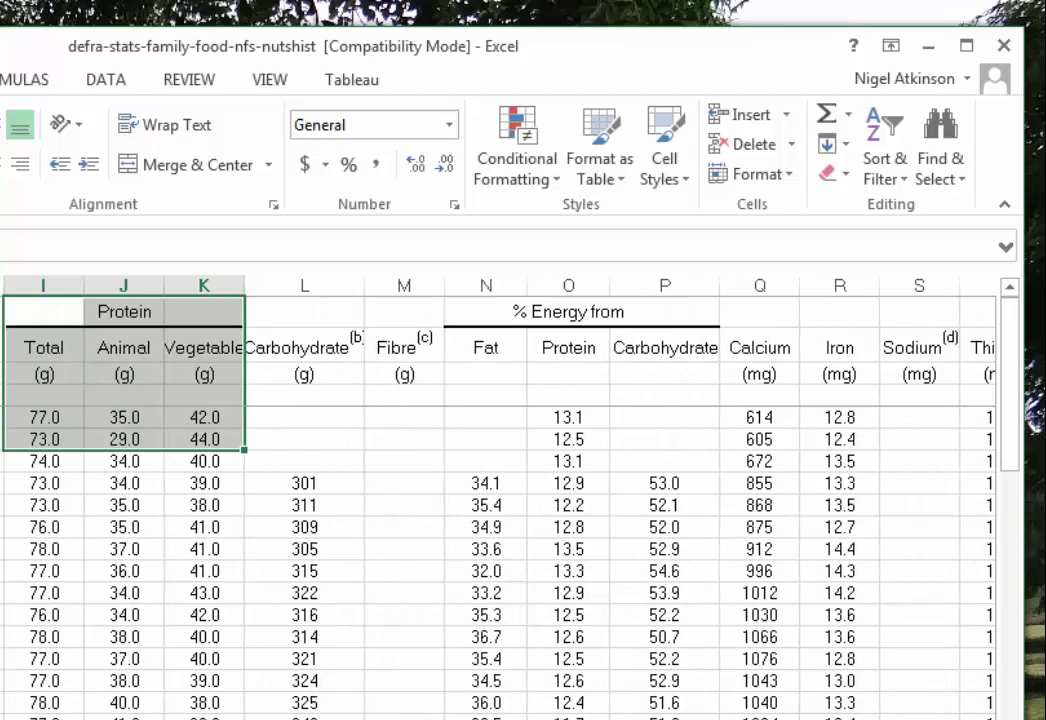
key(alt+Tab)
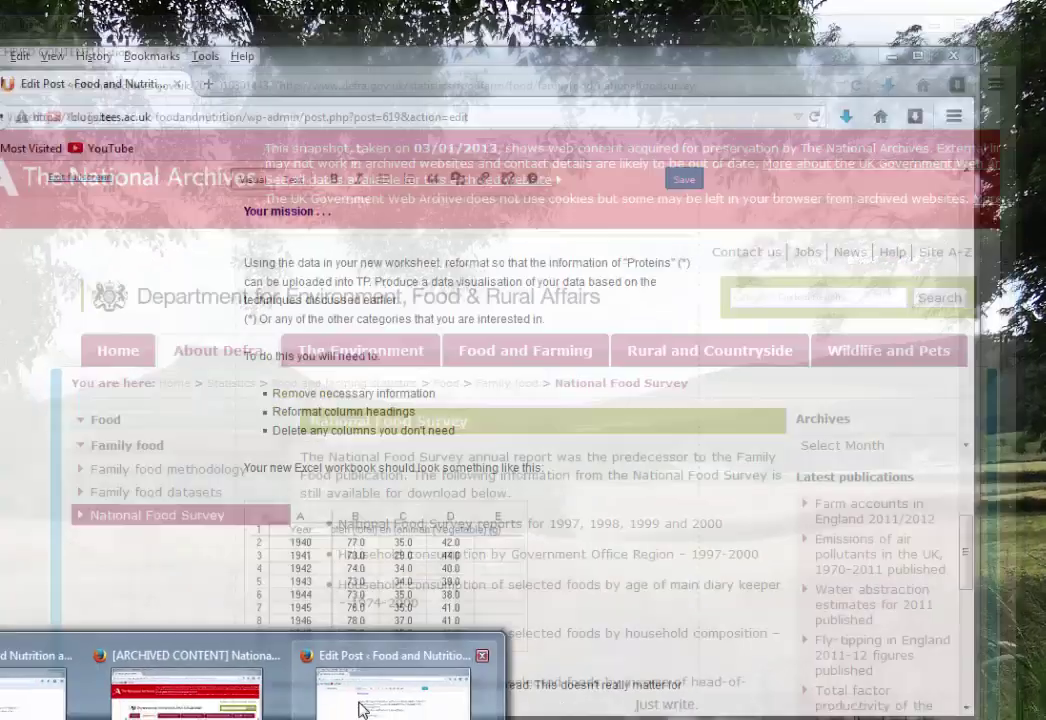
Bring the WordPress post editor forward and highlight 'Proteins' in the task
click(409, 666)
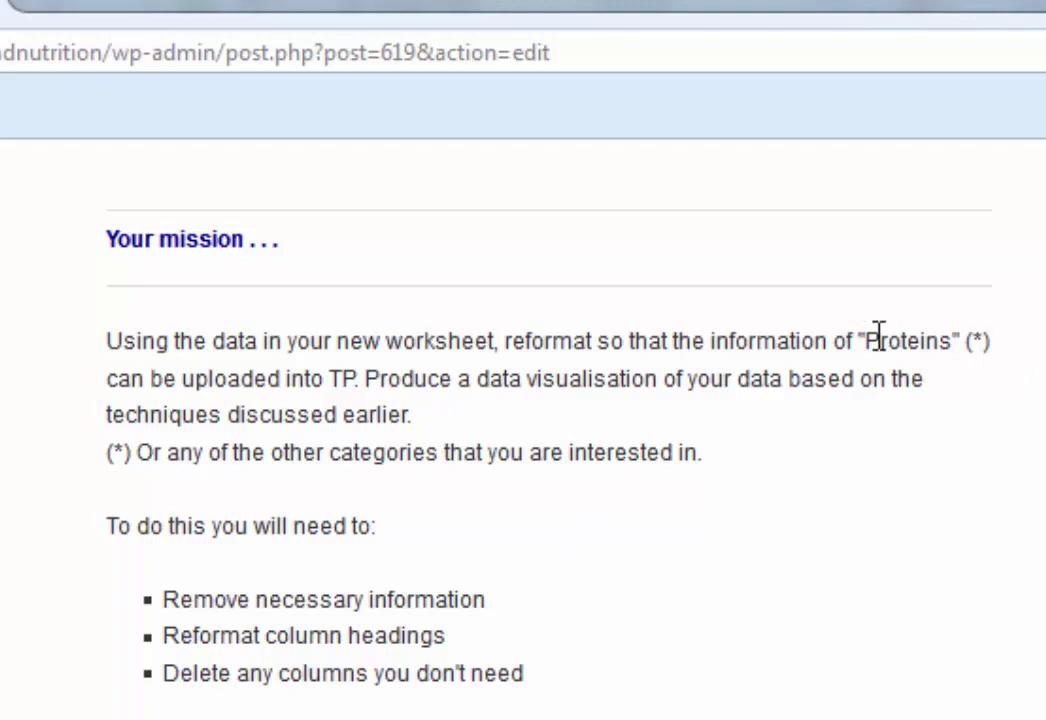
drag(862, 341, 1002, 341)
click(926, 565)
Highlight the three to-do bullet points of the assignment instructions
scroll(860, 580, down, 2)
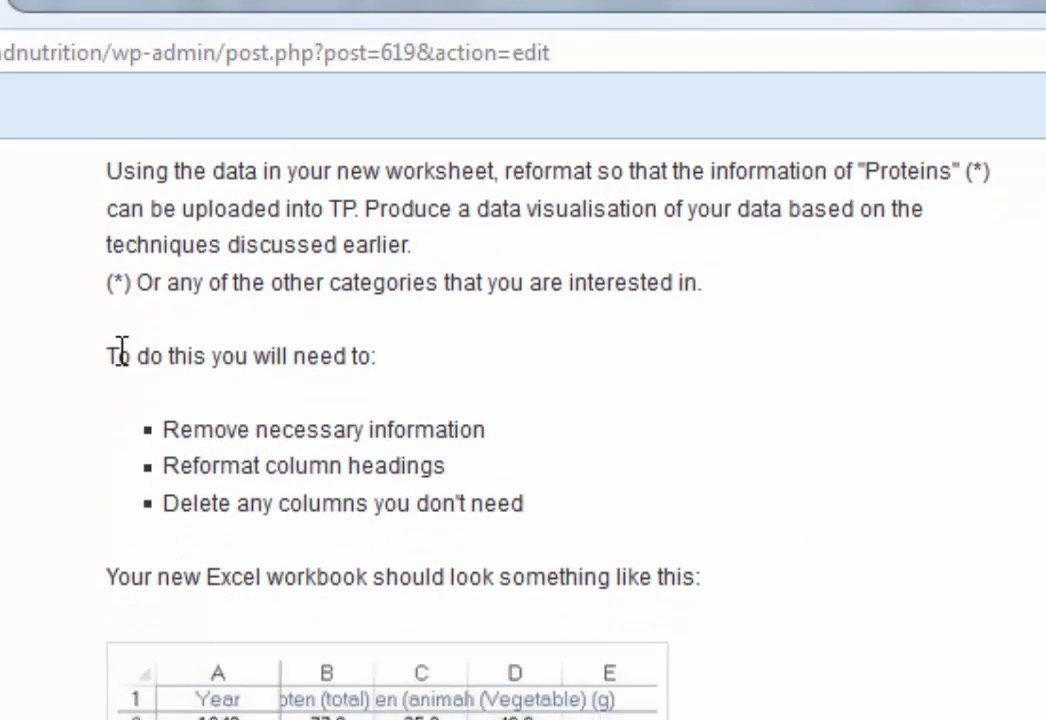
click(117, 356)
shift+click(521, 503)
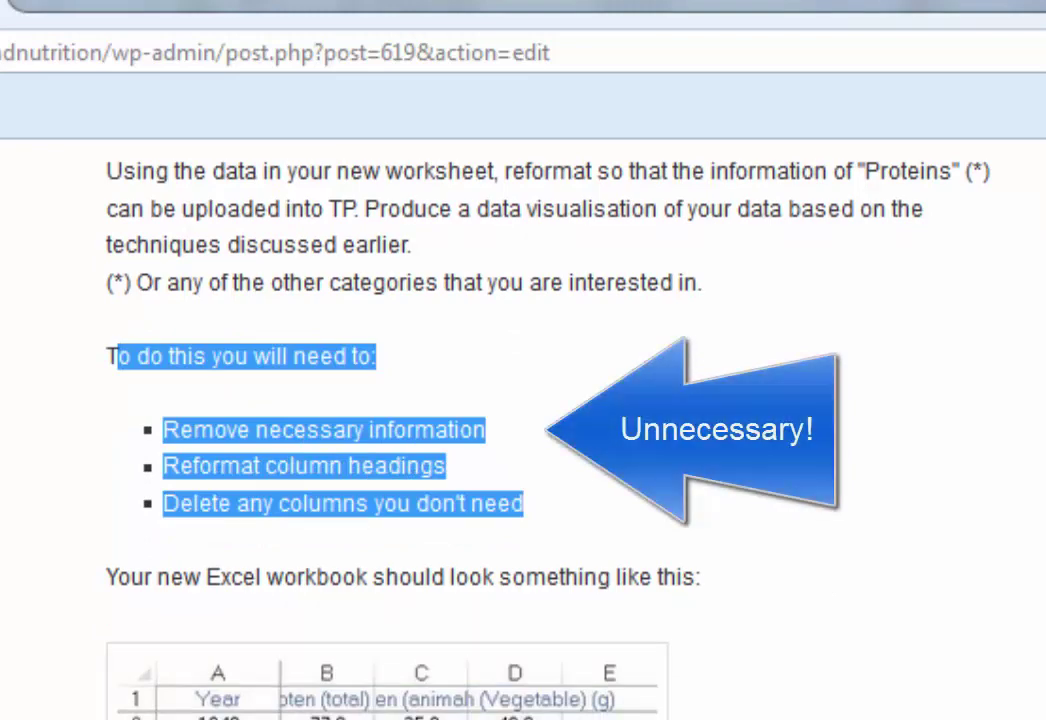
click(447, 466)
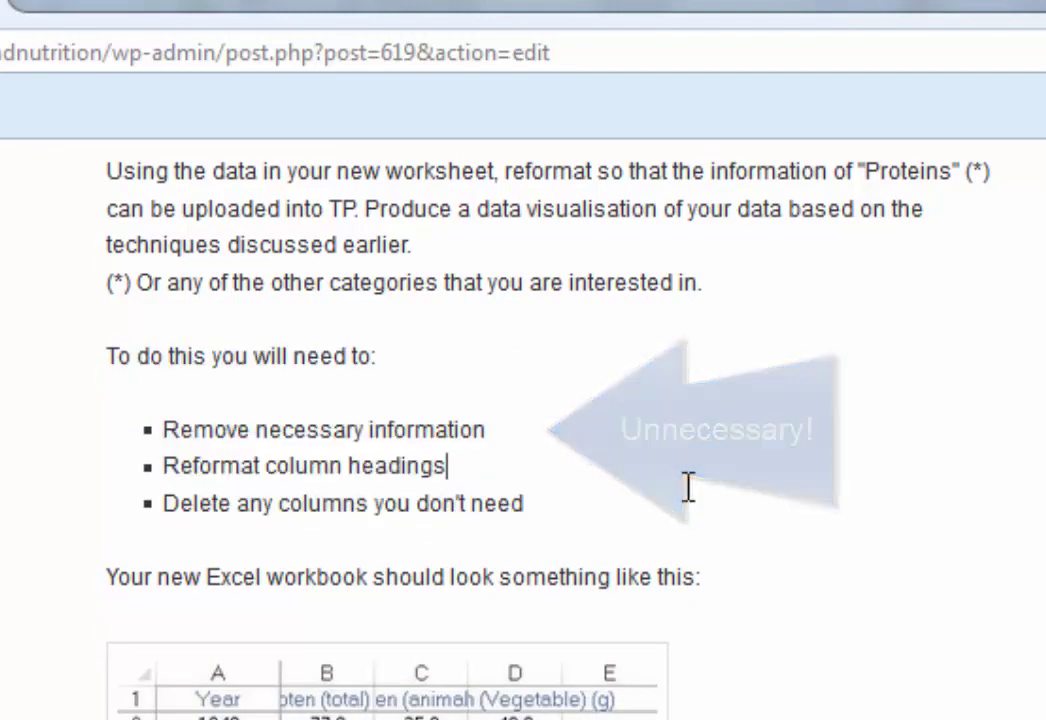
scroll(875, 505, down, 6)
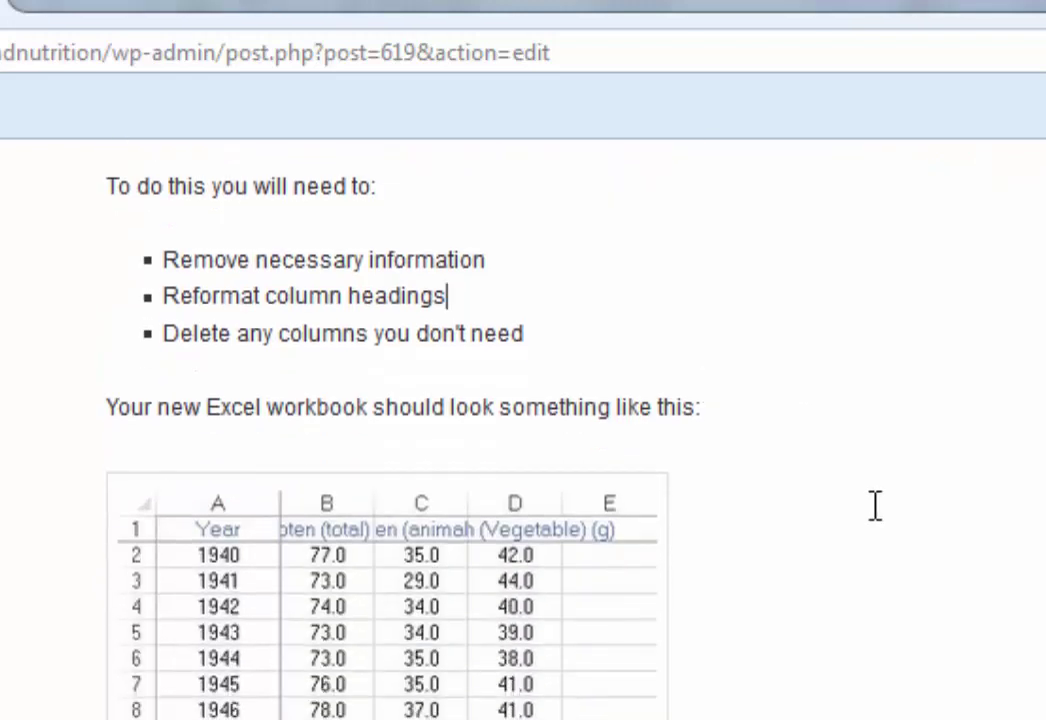
scroll(875, 505, down, 3)
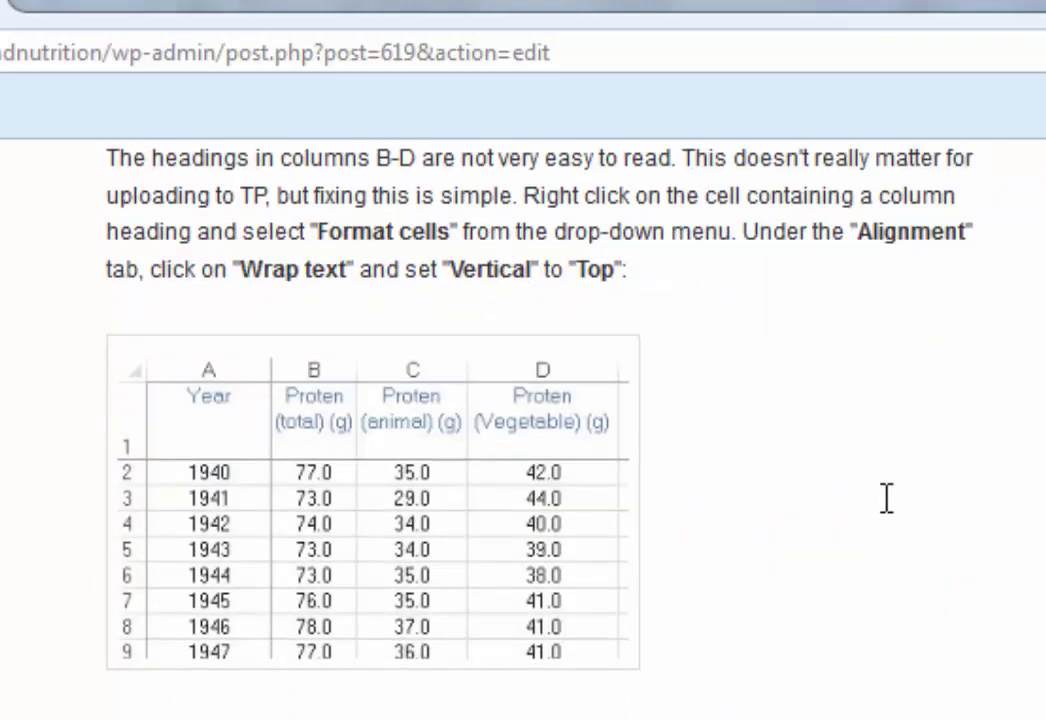
scroll(886, 499, down, 4)
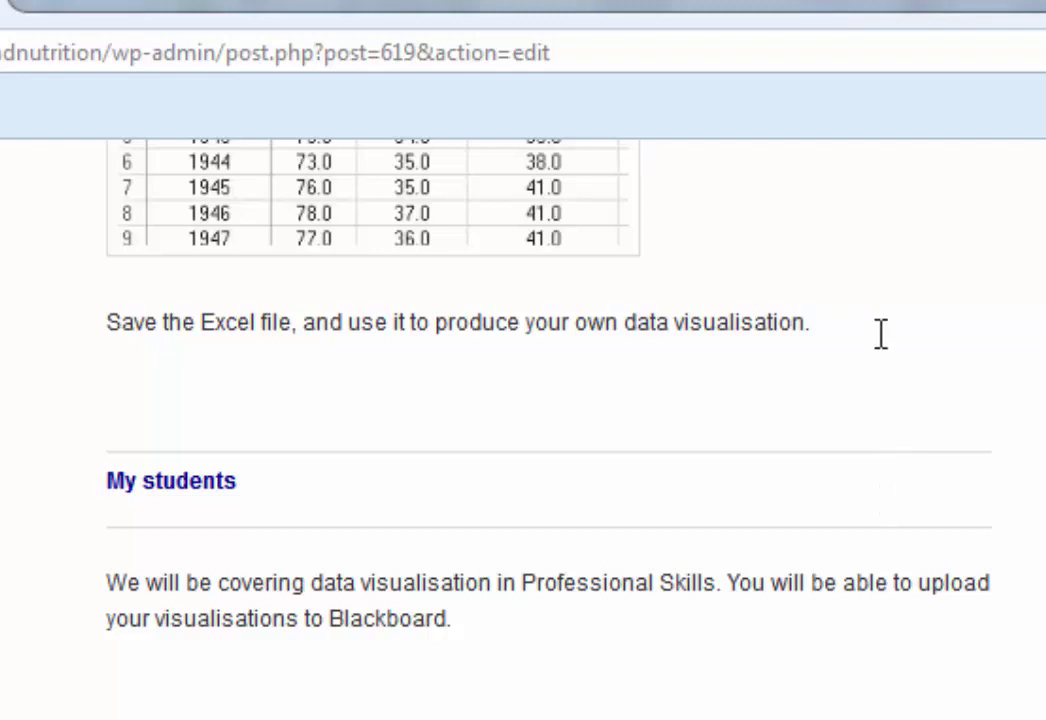
drag(880, 334, 101, 330)
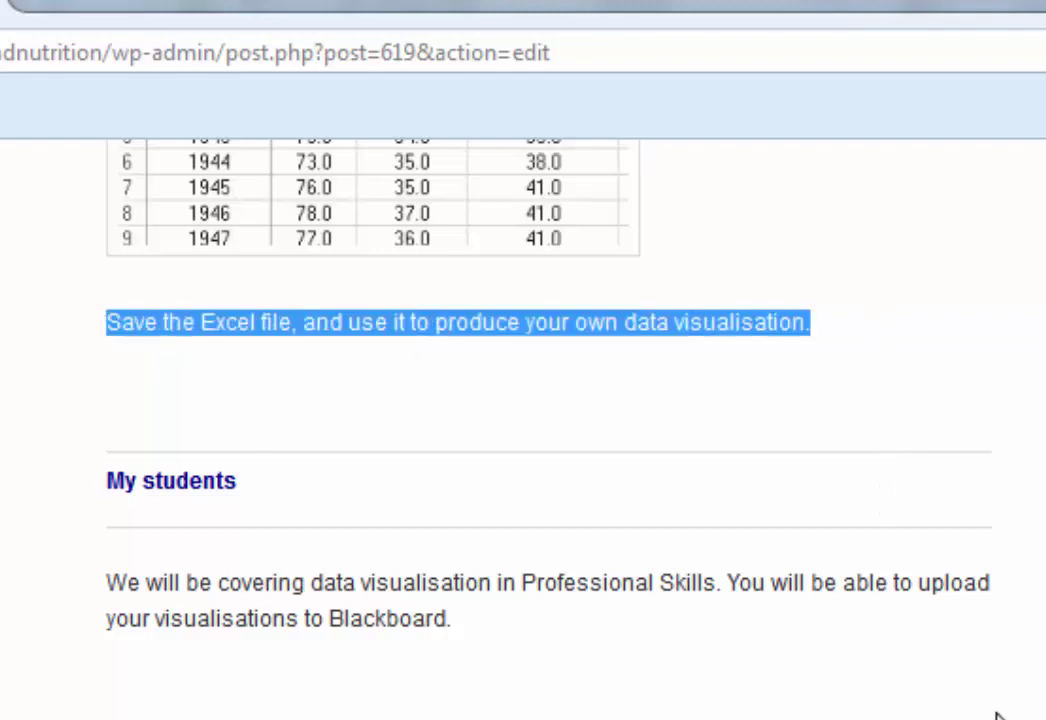
click(834, 622)
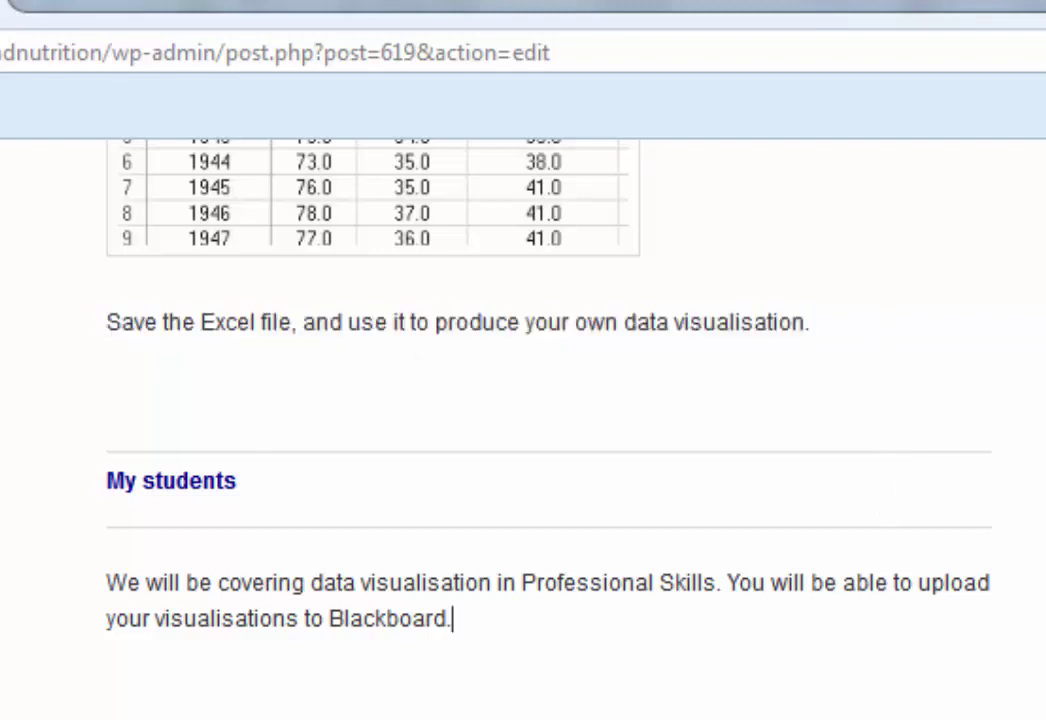